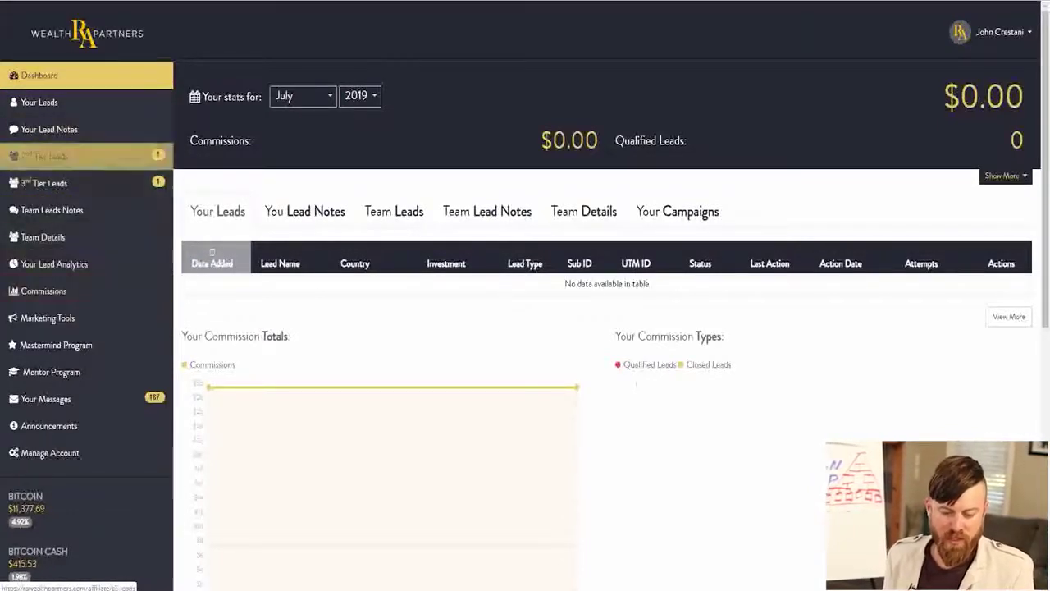
# Copy the Regal Assets link from the United States metals landing pages in the affiliate marketing tools.
pyautogui.click(48, 317)
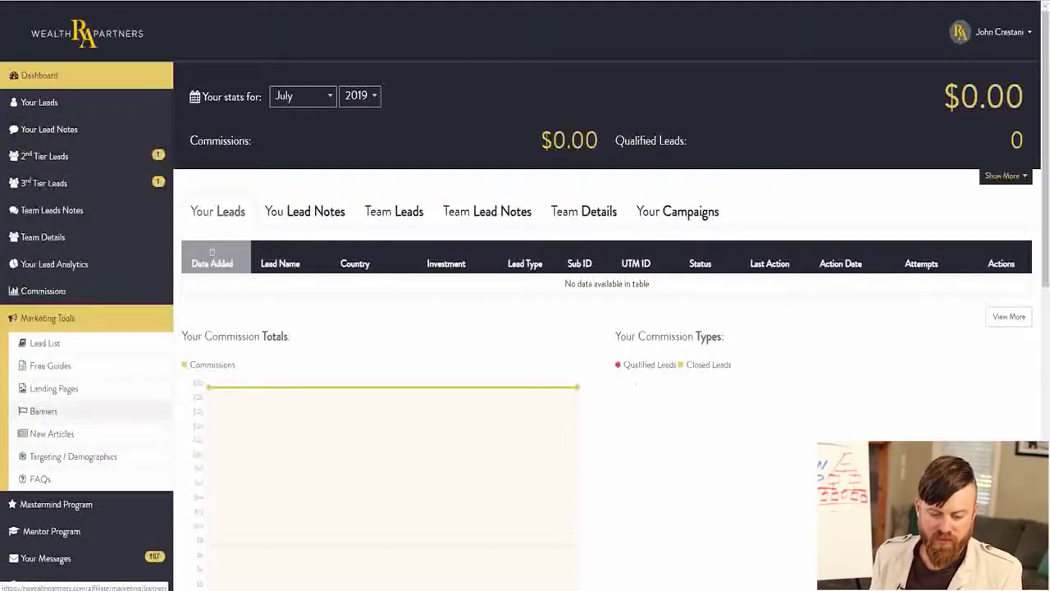
pyautogui.click(53, 388)
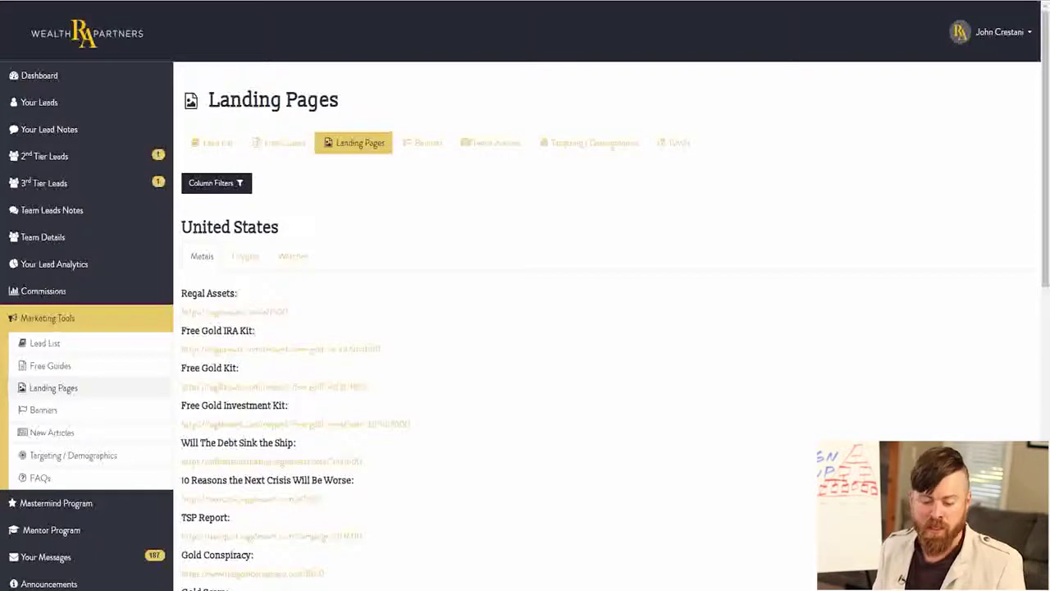
pyautogui.scroll(-3, 574, 329)
pyautogui.moveTo(288, 189); pyautogui.dragTo(181, 189)
pyautogui.hotkey('ctrl', 'c')
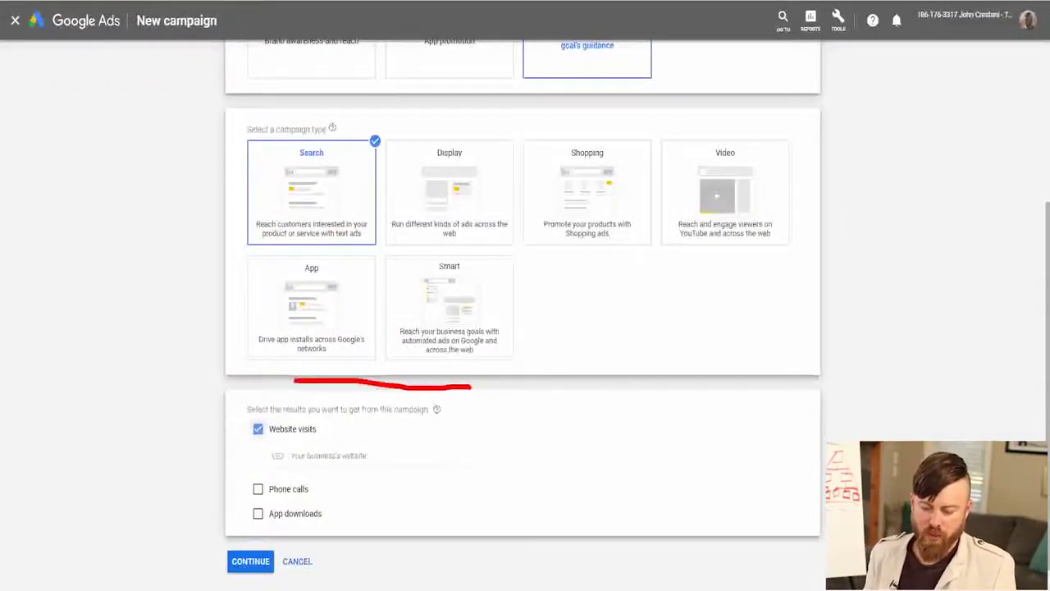
# In the new Google Ads Search campaign, paste the copied link as the business website for website visits and continue to the campaign settings.
pyautogui.hotkey('ctrl', '+')
pyautogui.hotkey('ctrl', '+')
pyautogui.hotkey('ctrl', '+')
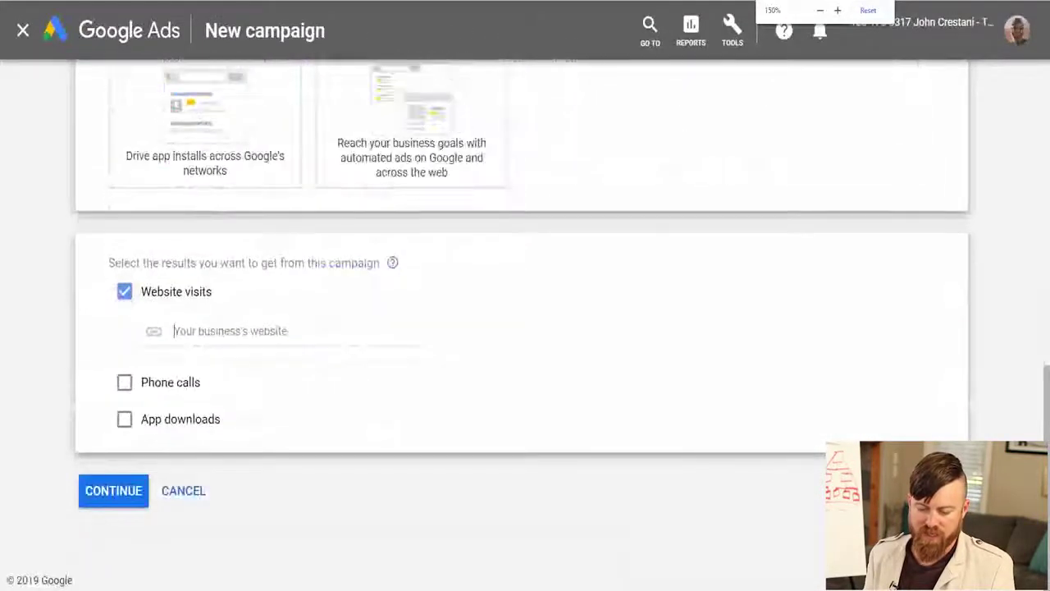
pyautogui.rightClick(249, 330)
pyautogui.click(288, 442)
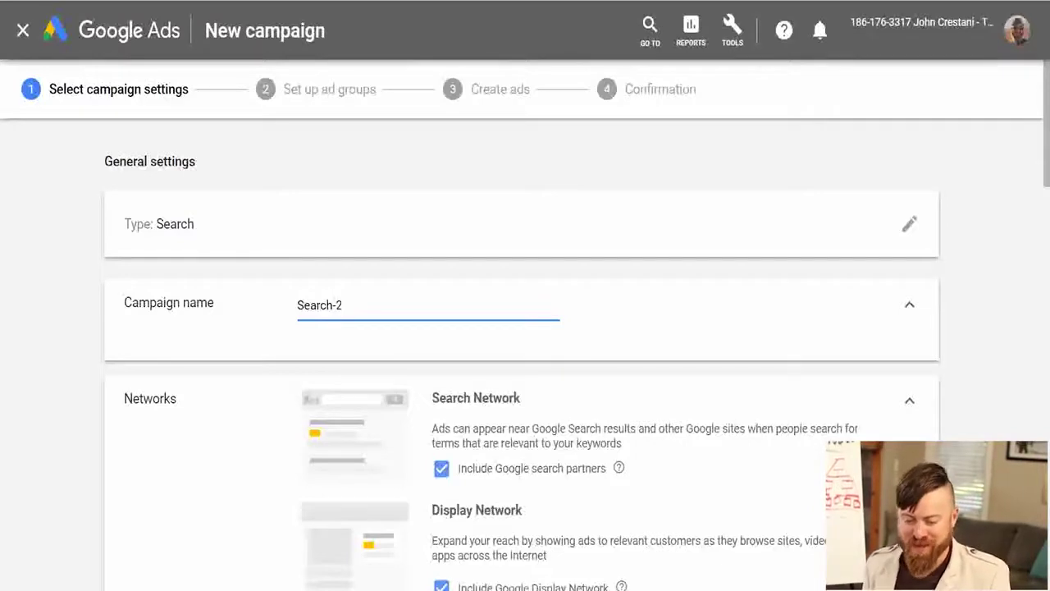
# Rename the campaign as "Youtube Demo!".
pyautogui.hotkey('ctrl', 'a')
pyautogui.scroll(-3, 526, 353)
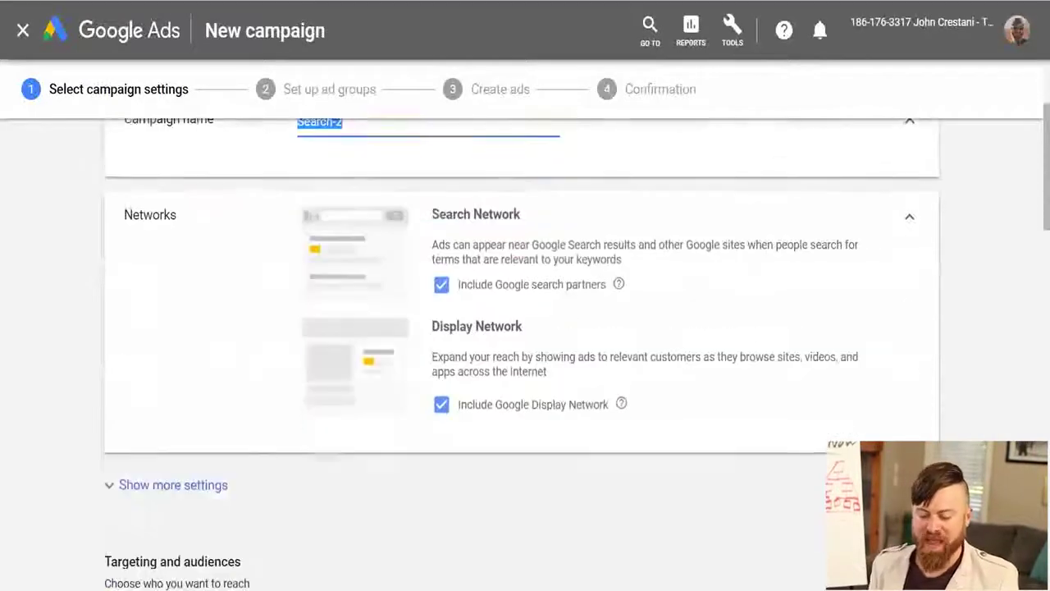
pyautogui.scroll(3, 526, 353)
pyautogui.press('End')
pyautogui.hotkey('ctrl', 'a')
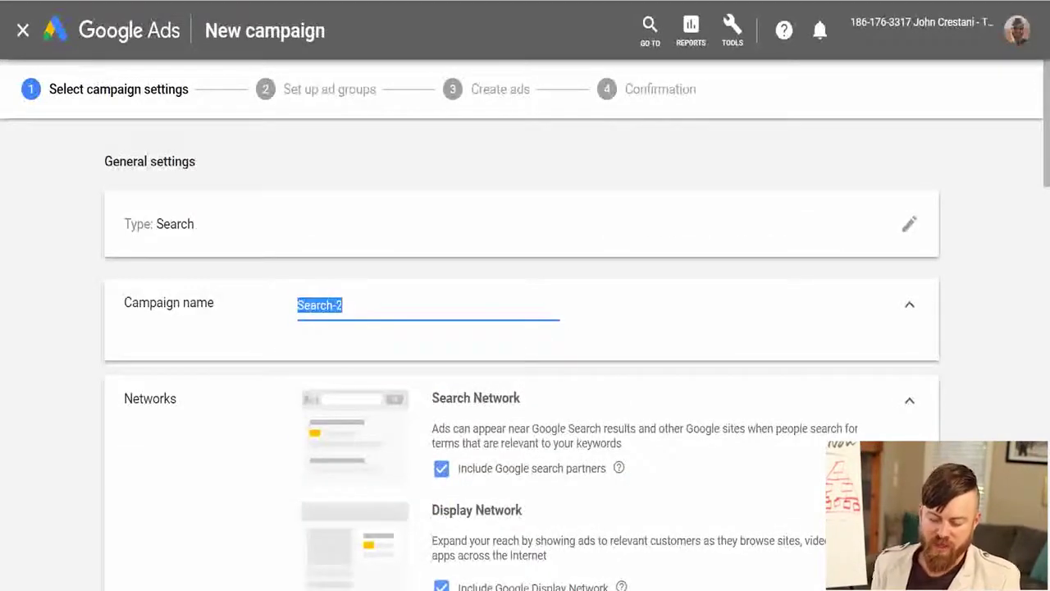
pyautogui.write('Youtube Demo!')
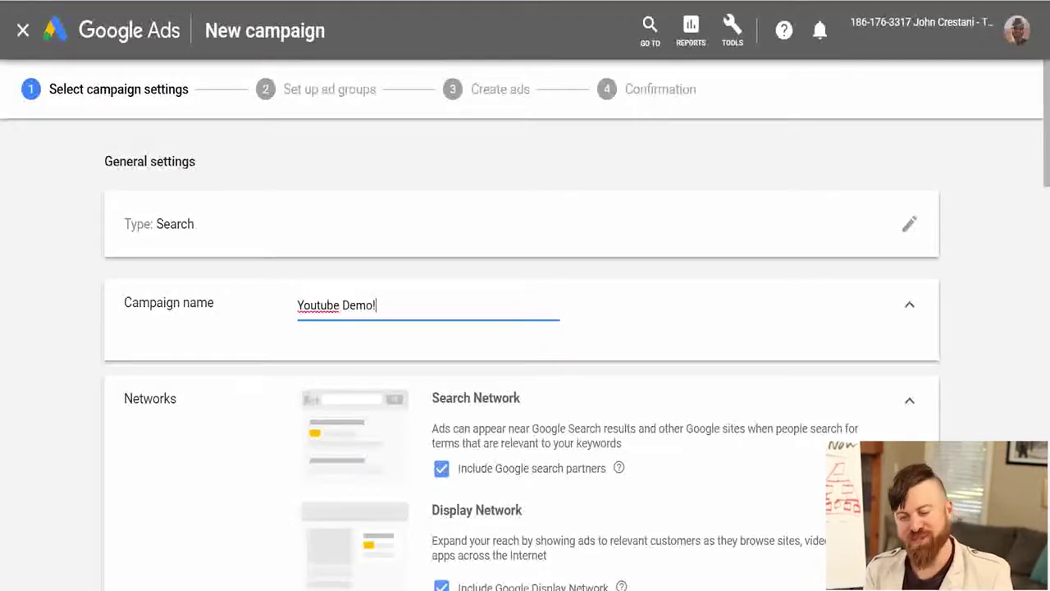
# Exclude the Google Display Network from the campaign's networks while keeping Google search partners included.
pyautogui.scroll(-2, 525, 353)
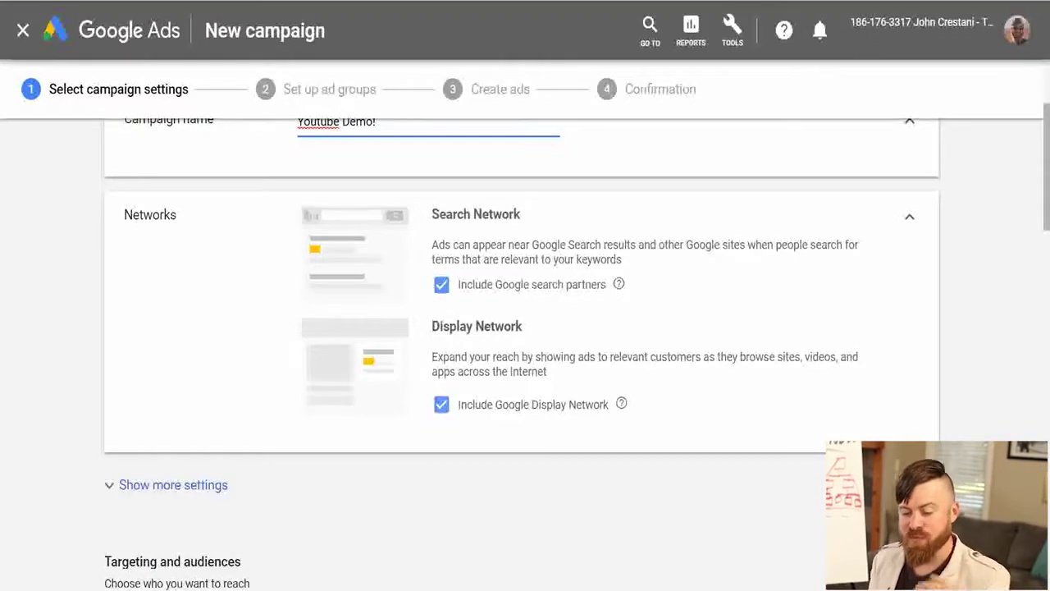
pyautogui.moveTo(424, 195)
pyautogui.mouseDown()
pyautogui.moveTo(419, 307)
pyautogui.moveTo(826, 303)
pyautogui.moveTo(926, 197)
pyautogui.moveTo(370, 175)
pyautogui.mouseUp()
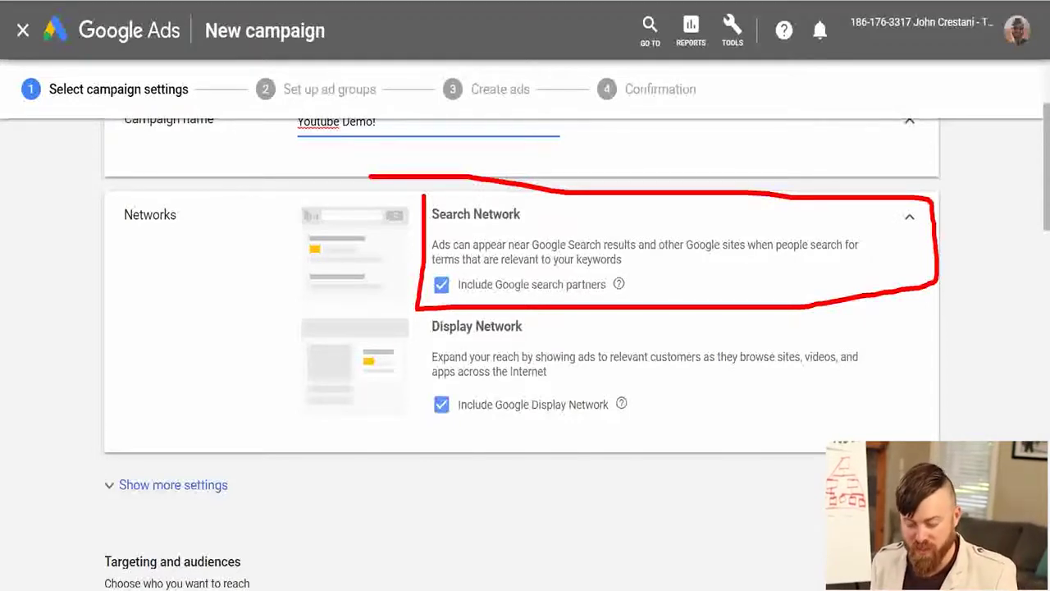
pyautogui.click(442, 403)
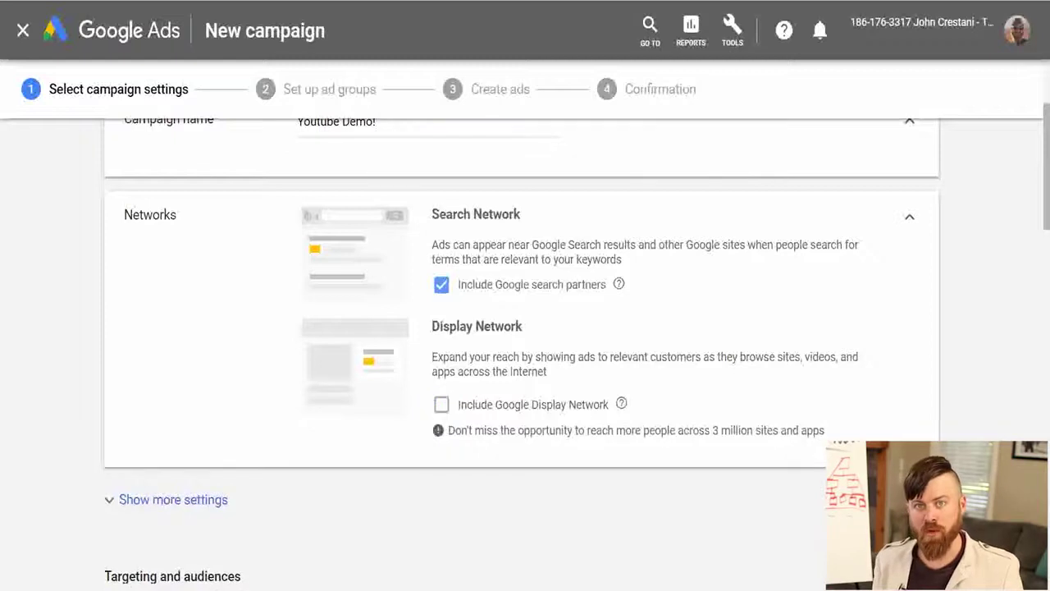
# Review the additional general settings for start and end dates, campaign URL options and Dynamic Search Ads, leaving them collapsed.
pyautogui.scroll(-5, 525, 328)
pyautogui.scroll(1, 526, 328)
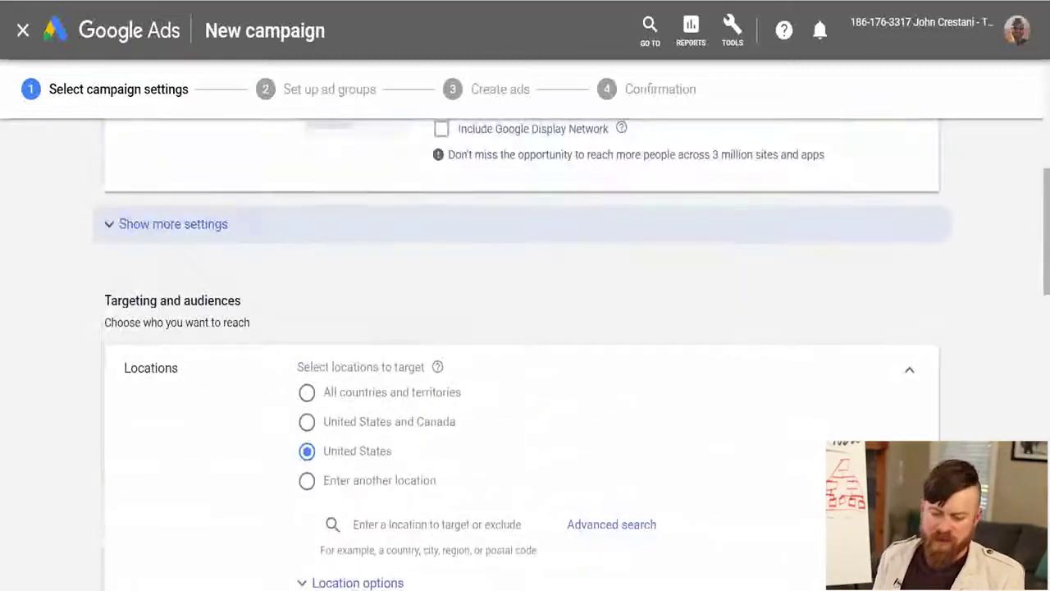
pyautogui.click(172, 223)
pyautogui.moveTo(539, 227)
pyautogui.mouseDown()
pyautogui.moveTo(88, 242)
pyautogui.moveTo(647, 202)
pyautogui.moveTo(711, 246)
pyautogui.moveTo(241, 504)
pyautogui.mouseUp()
pyautogui.moveTo(141, 288); pyautogui.dragTo(288, 292)
pyautogui.moveTo(474, 286)
pyautogui.mouseDown()
pyautogui.moveTo(600, 266)
pyautogui.moveTo(560, 289)
pyautogui.mouseUp()
pyautogui.press('Escape')
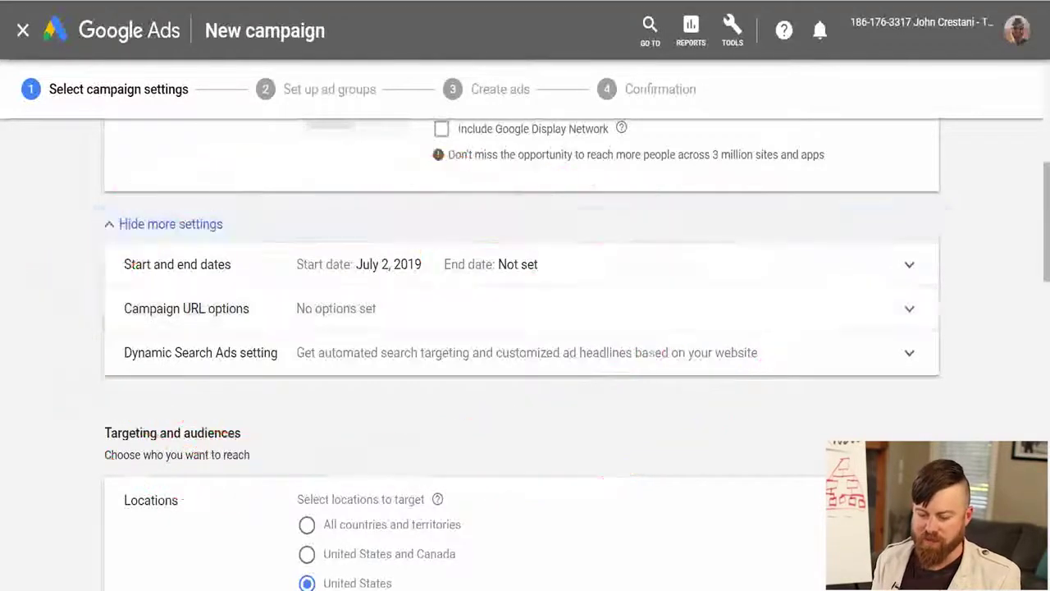
pyautogui.click(171, 223)
# Examine the campaign's location choices and the target and exclude rules in the location options.
pyautogui.scroll(-1, 525, 328)
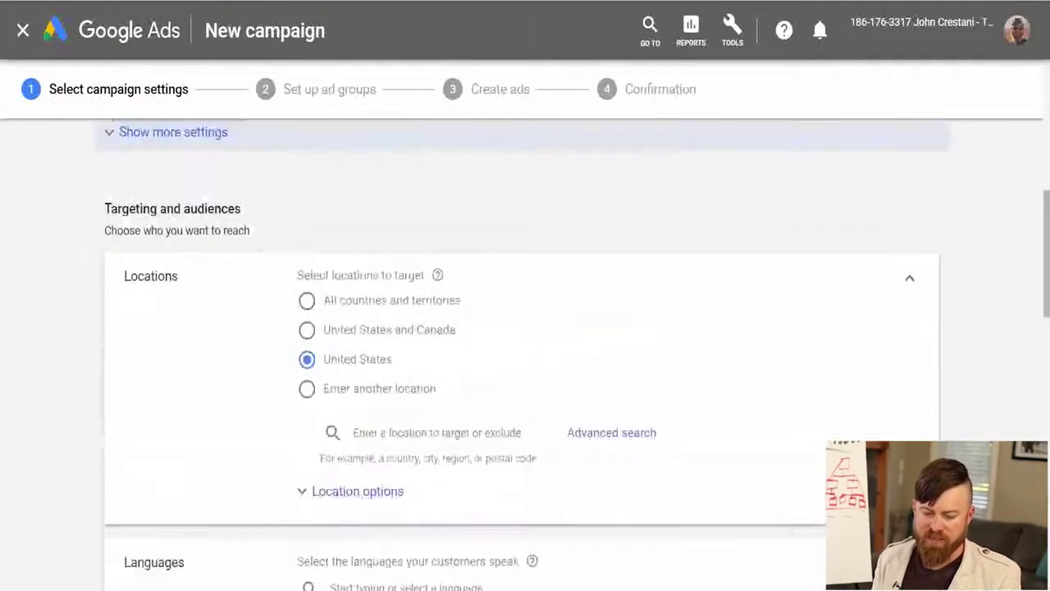
pyautogui.moveTo(188, 185)
pyautogui.mouseDown()
pyautogui.moveTo(95, 182)
pyautogui.moveTo(207, 243)
pyautogui.moveTo(256, 174)
pyautogui.moveTo(141, 188)
pyautogui.mouseUp()
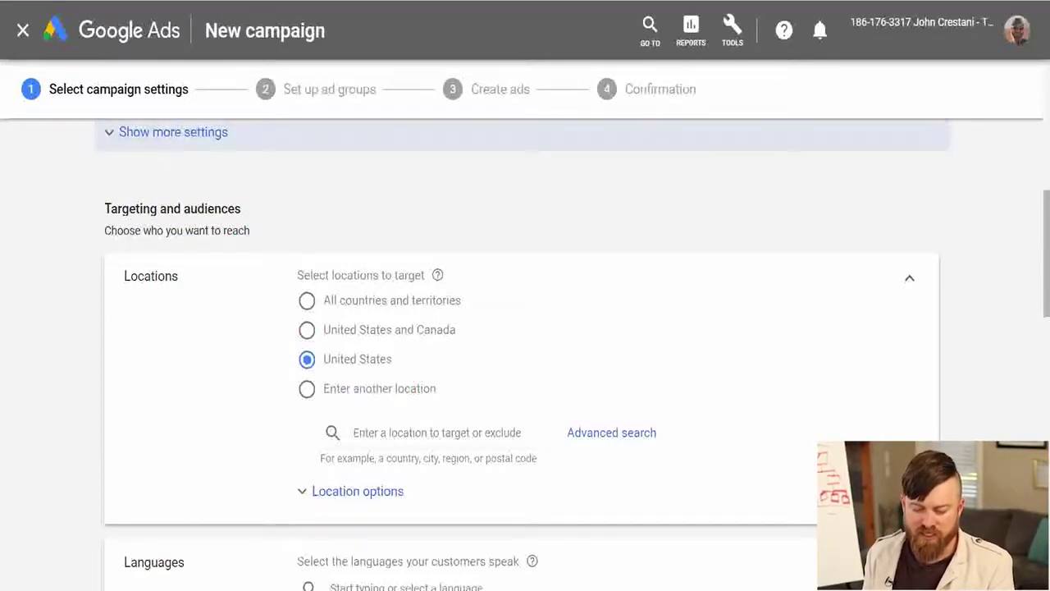
pyautogui.click(303, 490)
pyautogui.scroll(-3, 303, 490)
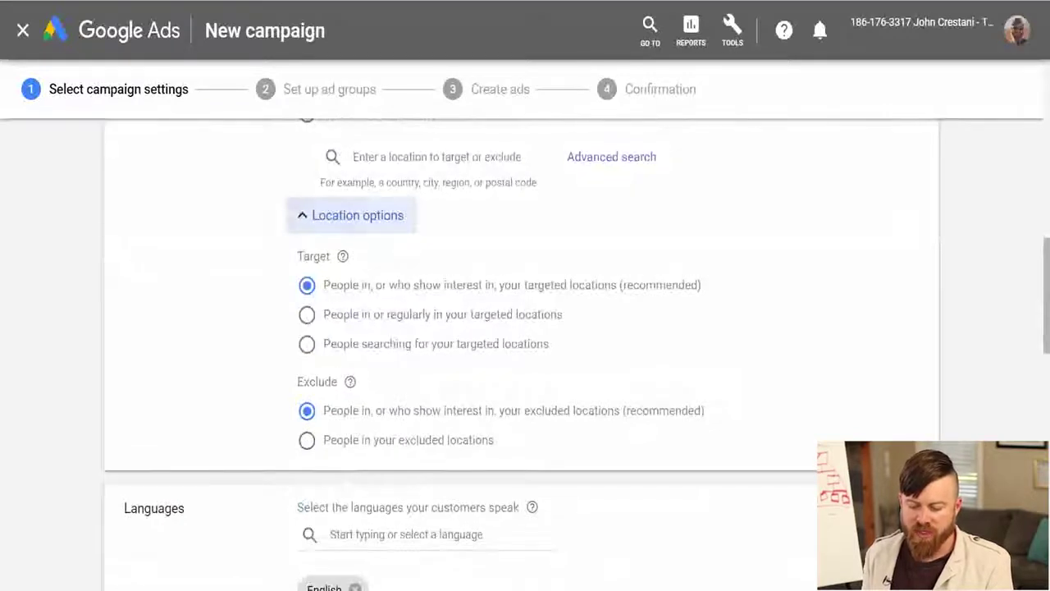
pyautogui.click(358, 215)
# Target The Bahamas, Puerto Rico and American Samoa as the campaign's locations.
pyautogui.scroll(2, 525, 329)
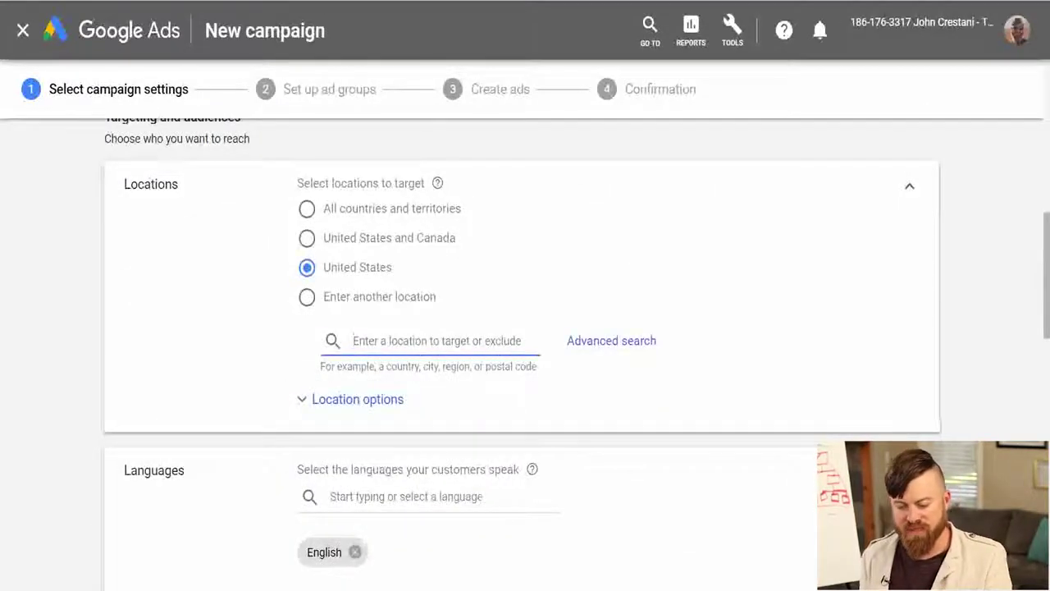
pyautogui.write('baham')
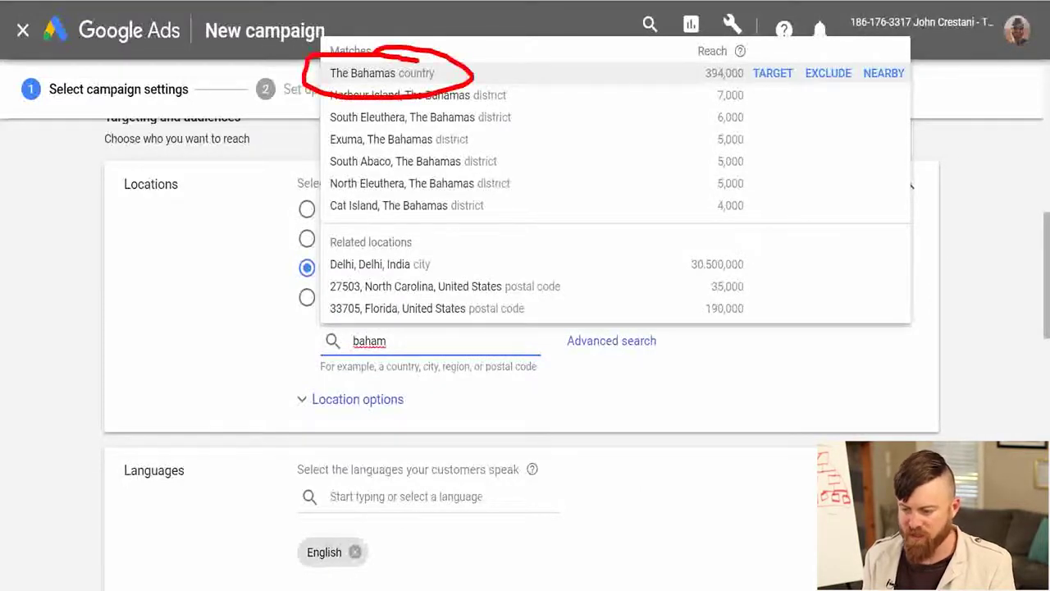
pyautogui.press('Return')
pyautogui.write('puetrto')
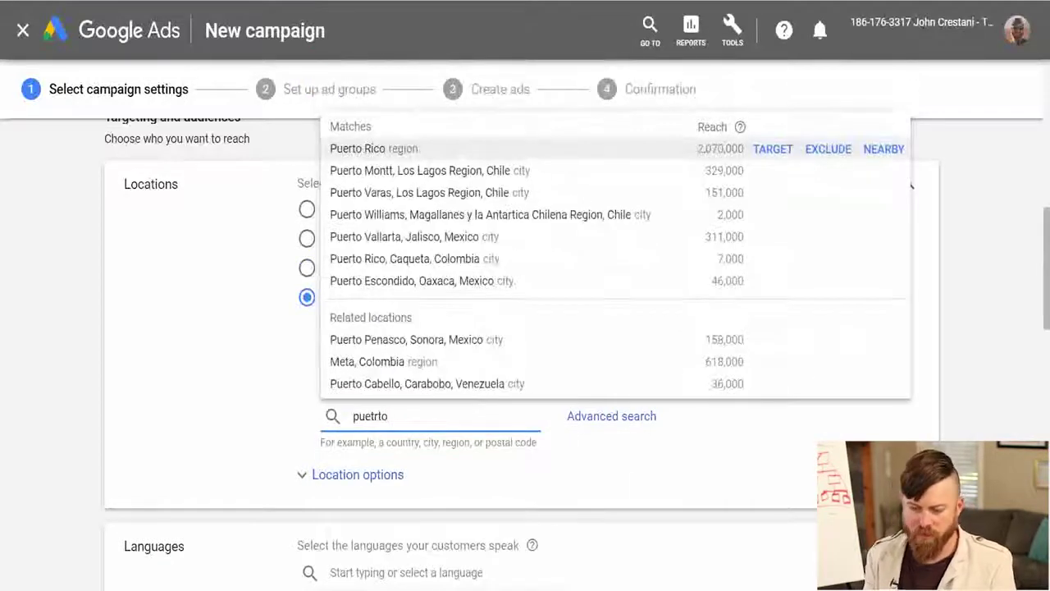
pyautogui.press('Return')
pyautogui.write('a')
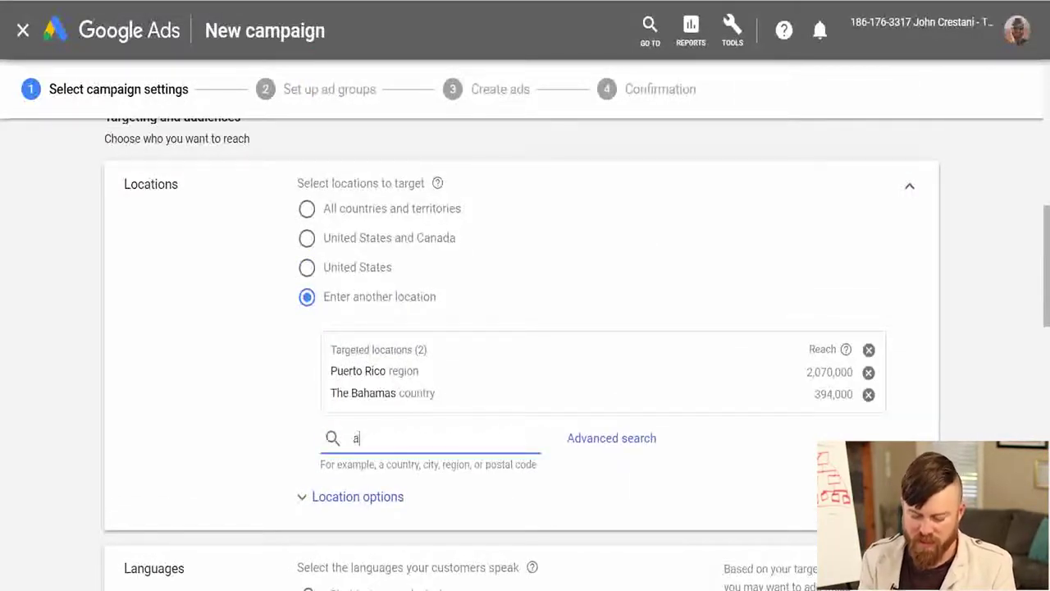
pyautogui.write('merican')
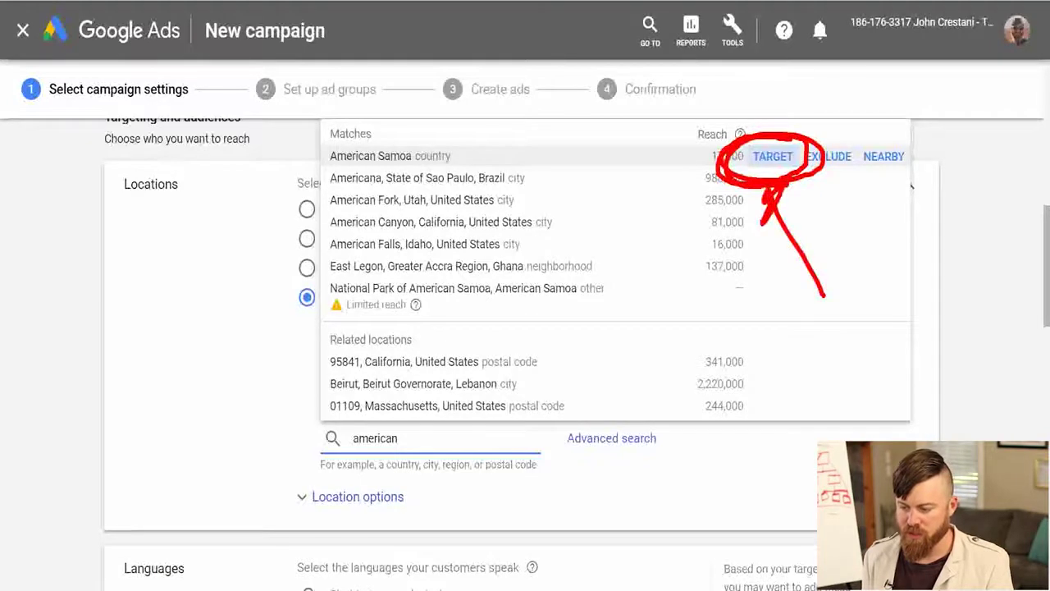
pyautogui.click(773, 156)
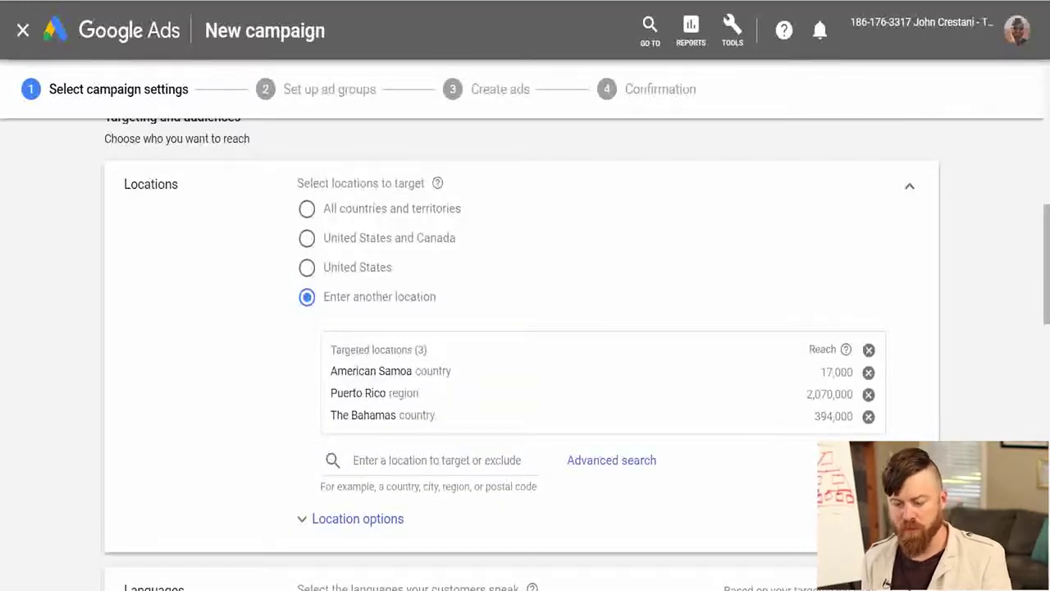
# Add Arabic and Bengali to English as the languages the campaign's customers speak.
pyautogui.scroll(-5, 525, 353)
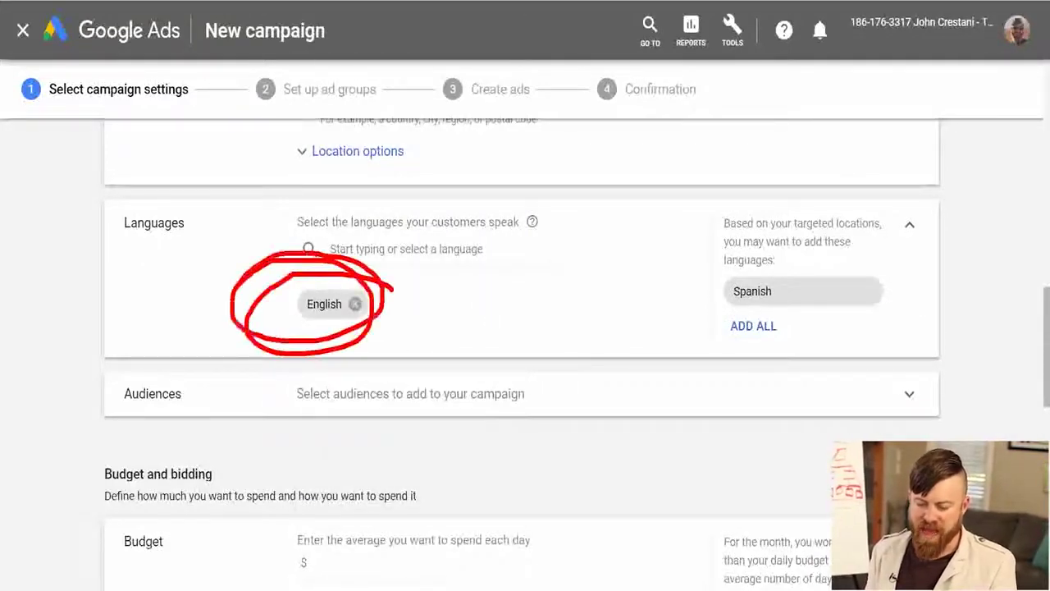
pyautogui.click(406, 249)
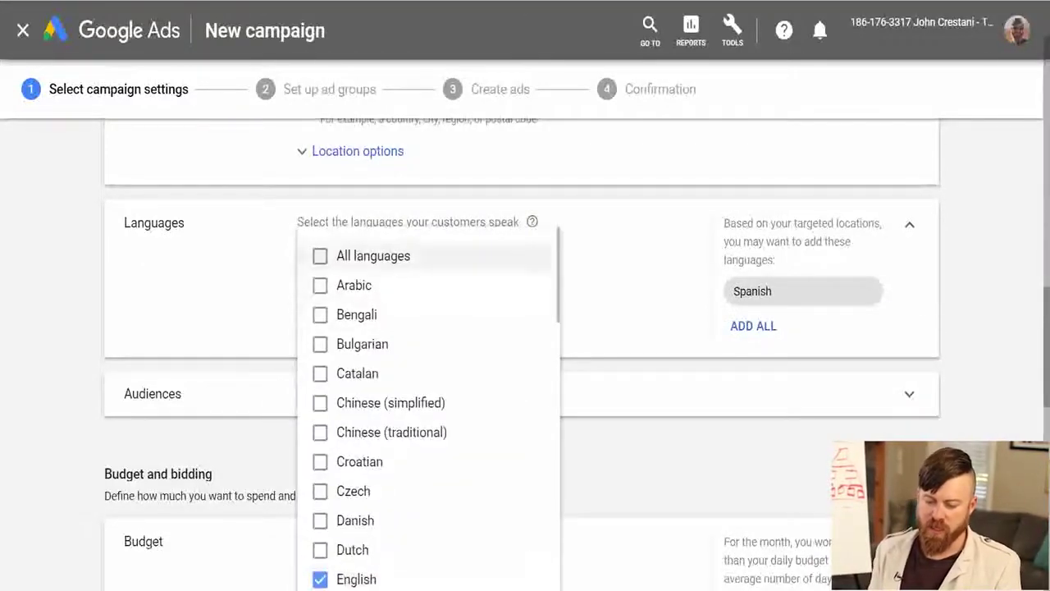
pyautogui.click(320, 285)
pyautogui.click(320, 315)
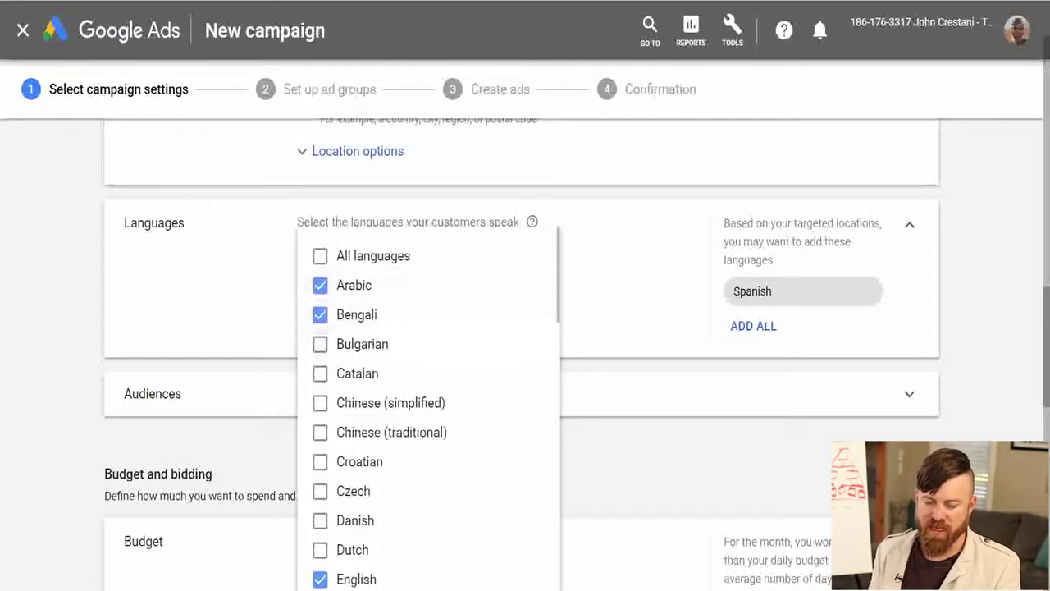
pyautogui.press('Escape')
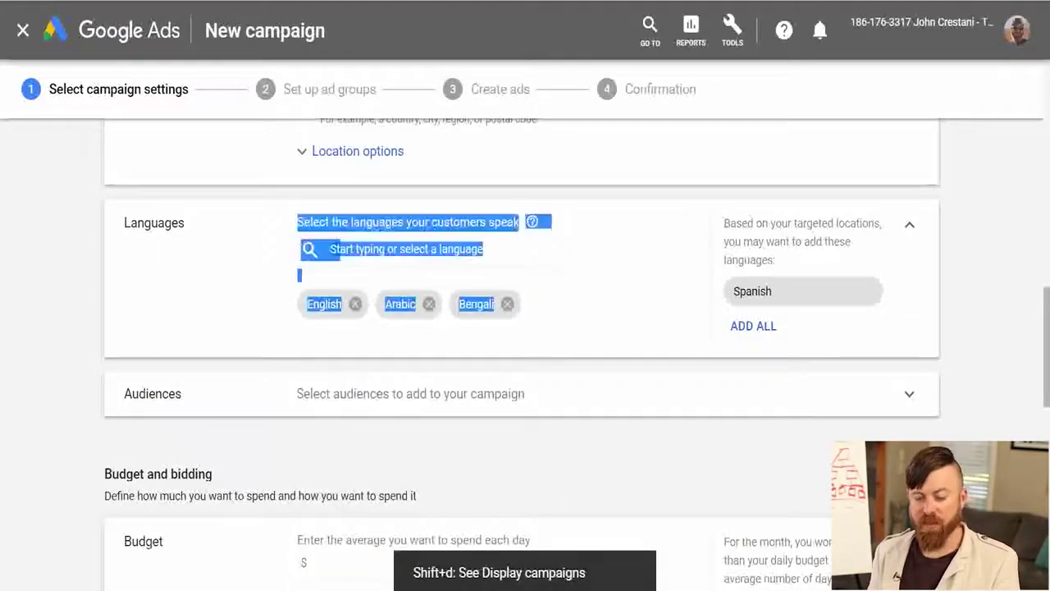
pyautogui.click(406, 248)
pyautogui.press('Escape')
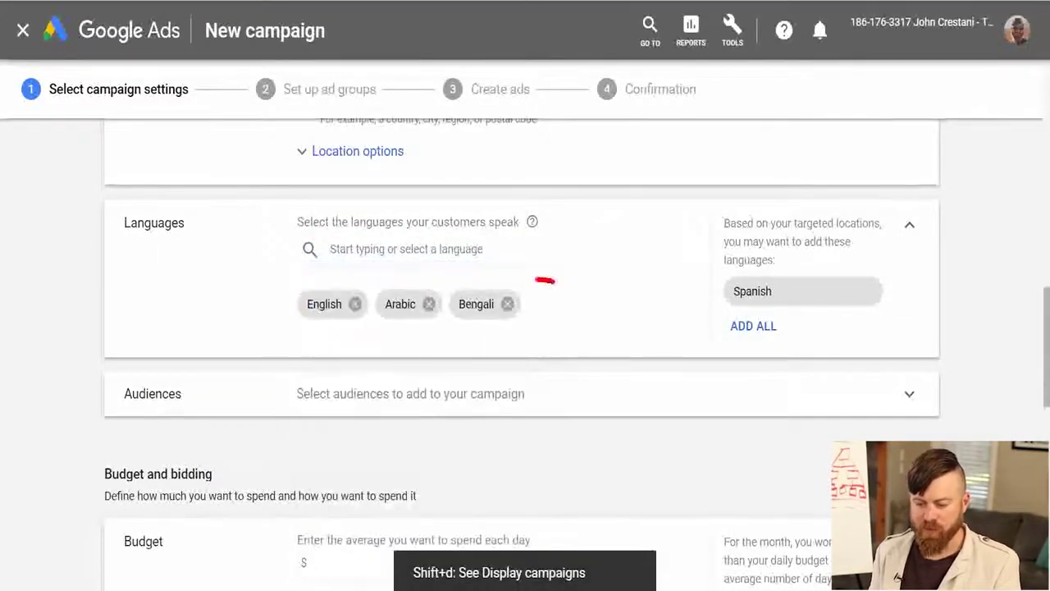
# Leave the audiences unselected and set the campaign's average daily budget to $20.00.
pyautogui.scroll(-1, 526, 329)
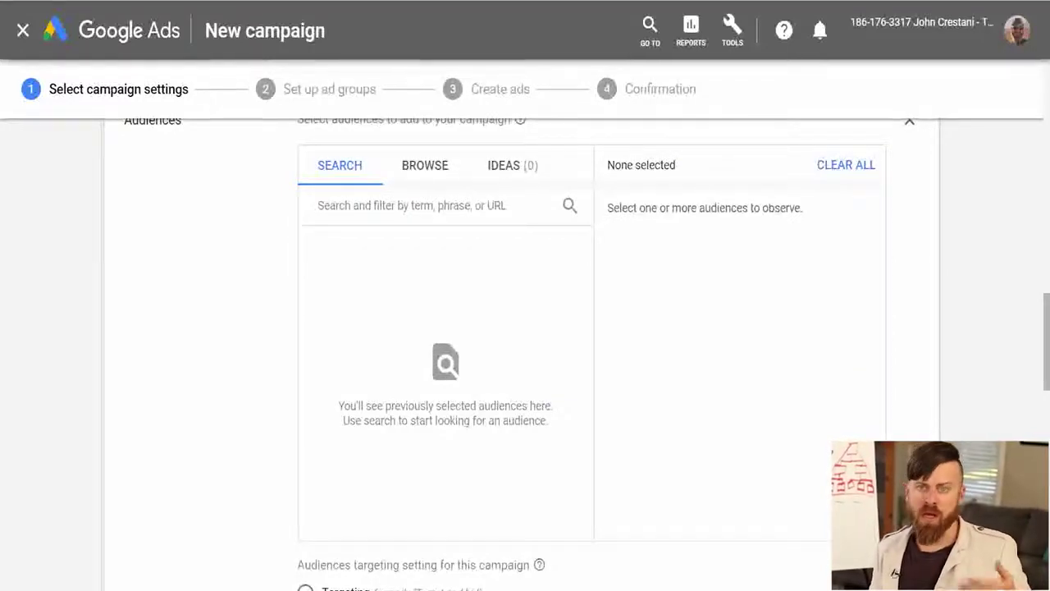
pyautogui.scroll(1, 526, 344)
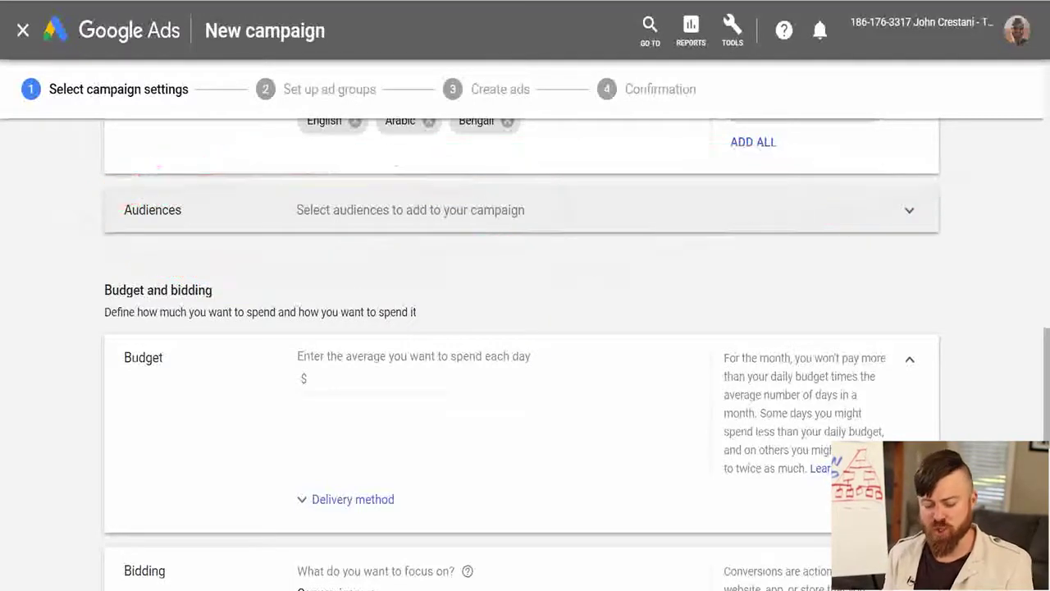
pyautogui.click(369, 378)
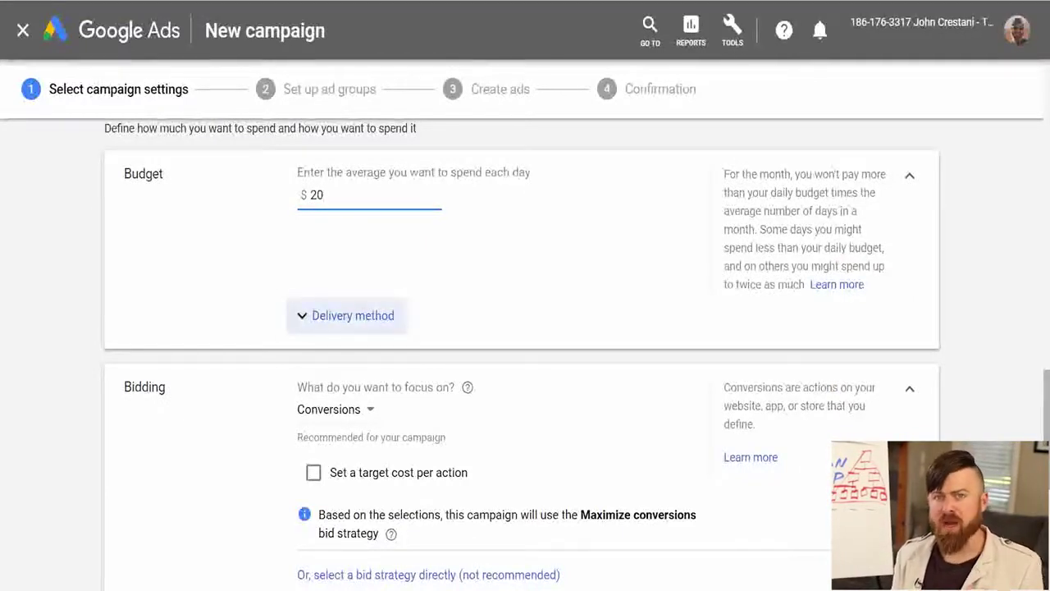
pyautogui.write('20.00')
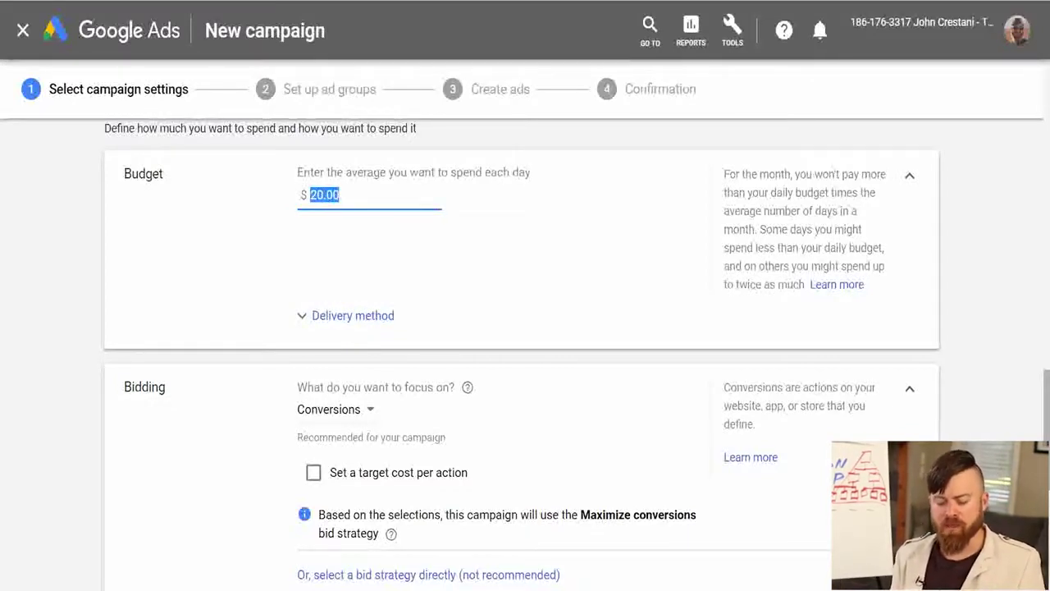
pyautogui.moveTo(571, 166); pyautogui.dragTo(342, 148)
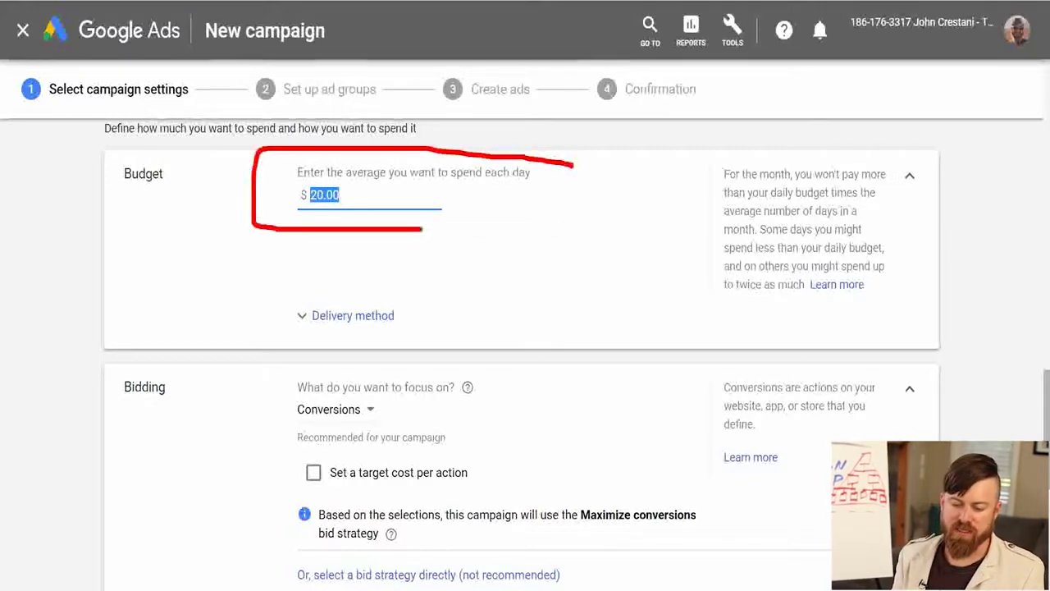
# Show the budget's delivery method options and set the bidding focus to Clicks.
pyautogui.click(353, 316)
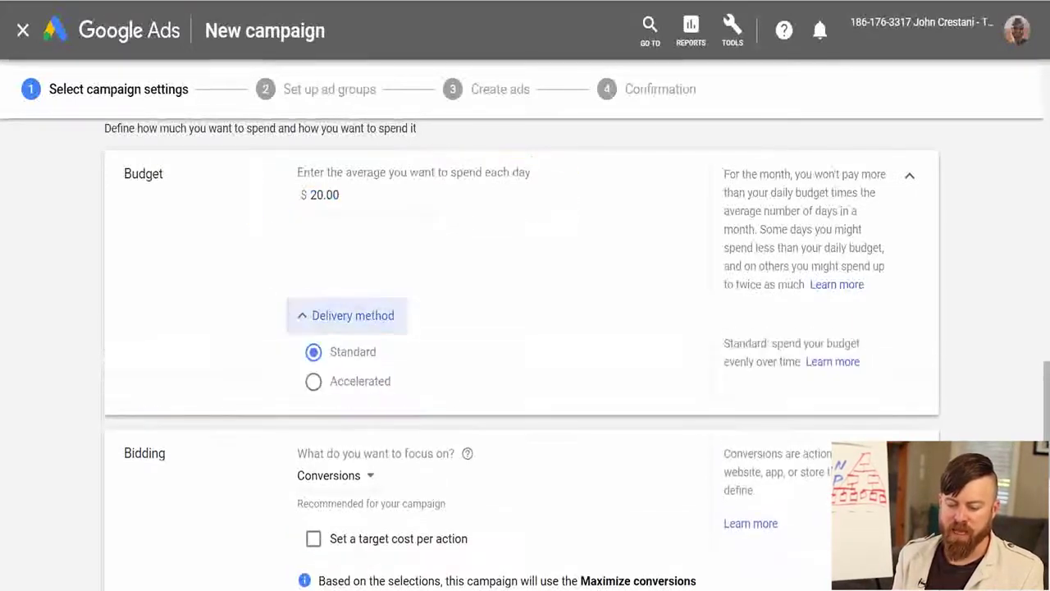
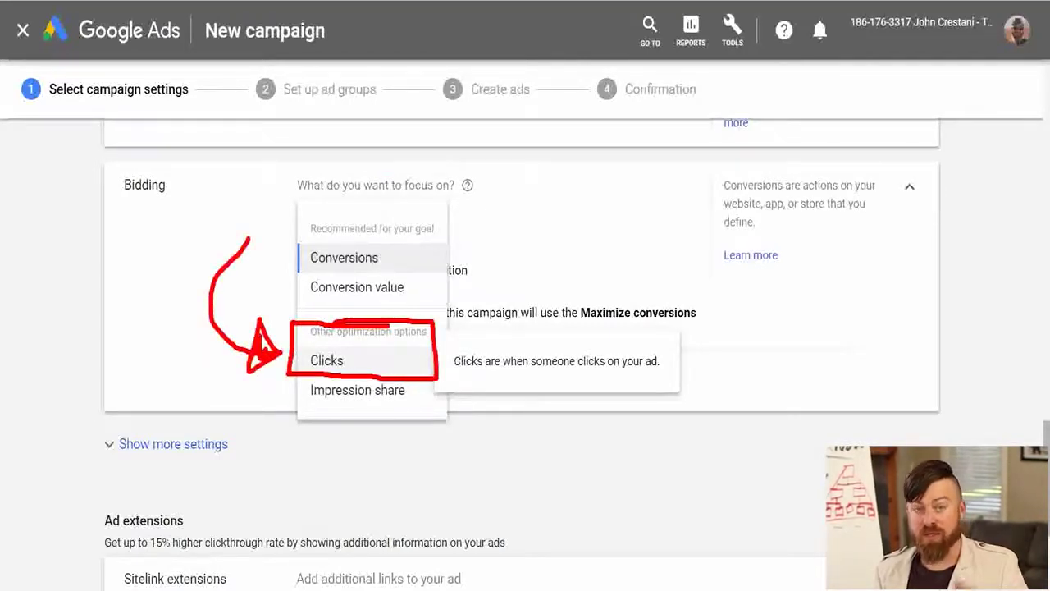
pyautogui.click(326, 360)
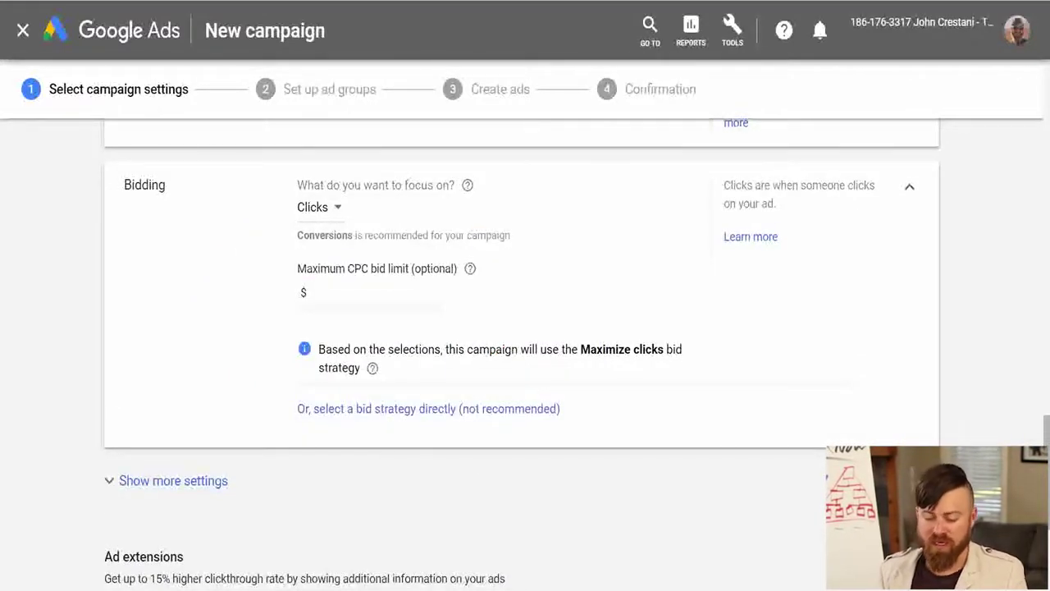
pyautogui.scroll(-1, 574, 382)
pyautogui.scroll(1, 575, 382)
pyautogui.moveTo(575, 367)
pyautogui.mouseDown()
pyautogui.moveTo(700, 375)
pyautogui.moveTo(664, 313)
pyautogui.moveTo(573, 343)
pyautogui.mouseUp()
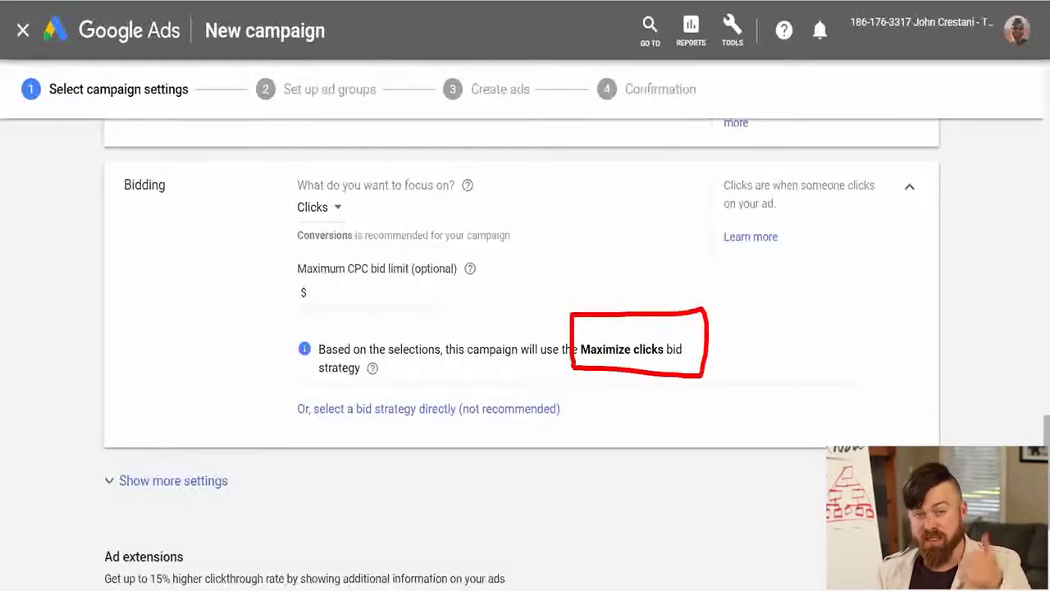
# Show the campaign's additional settings for conversions, ad schedule and ad rotation.
pyautogui.scroll(-3, 525, 205)
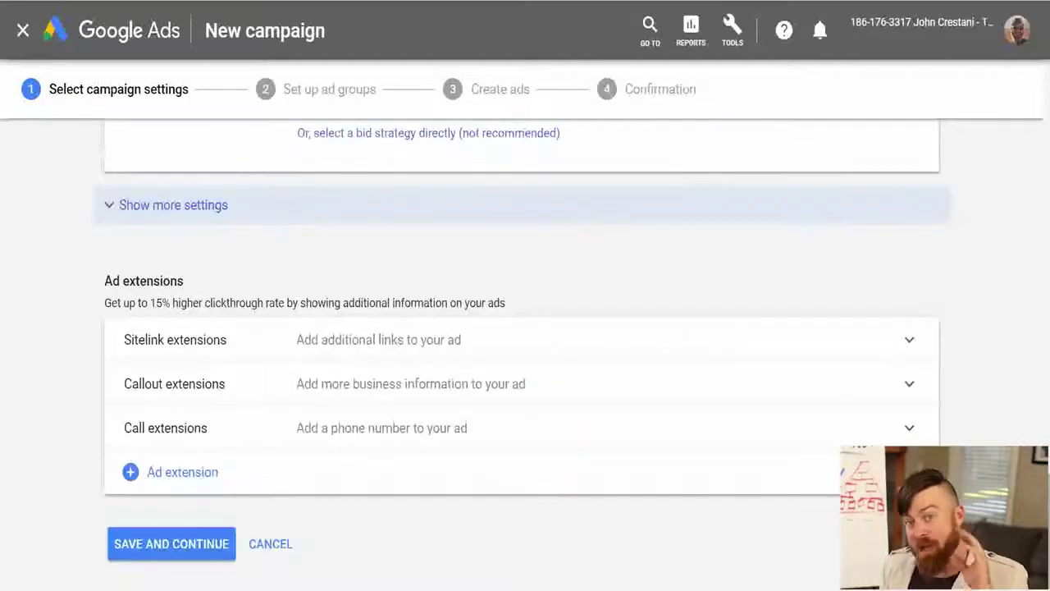
pyautogui.moveTo(82, 222)
pyautogui.mouseDown()
pyautogui.moveTo(247, 169)
pyautogui.moveTo(98, 244)
pyautogui.mouseUp()
pyautogui.click(173, 205)
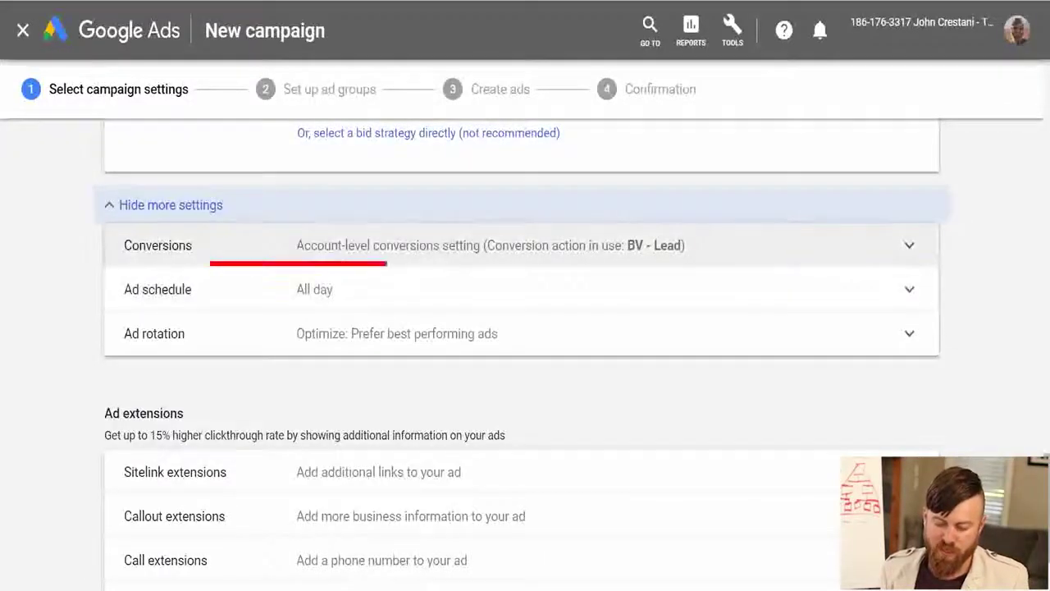
pyautogui.moveTo(342, 328); pyautogui.dragTo(376, 268)
pyautogui.press('Escape')
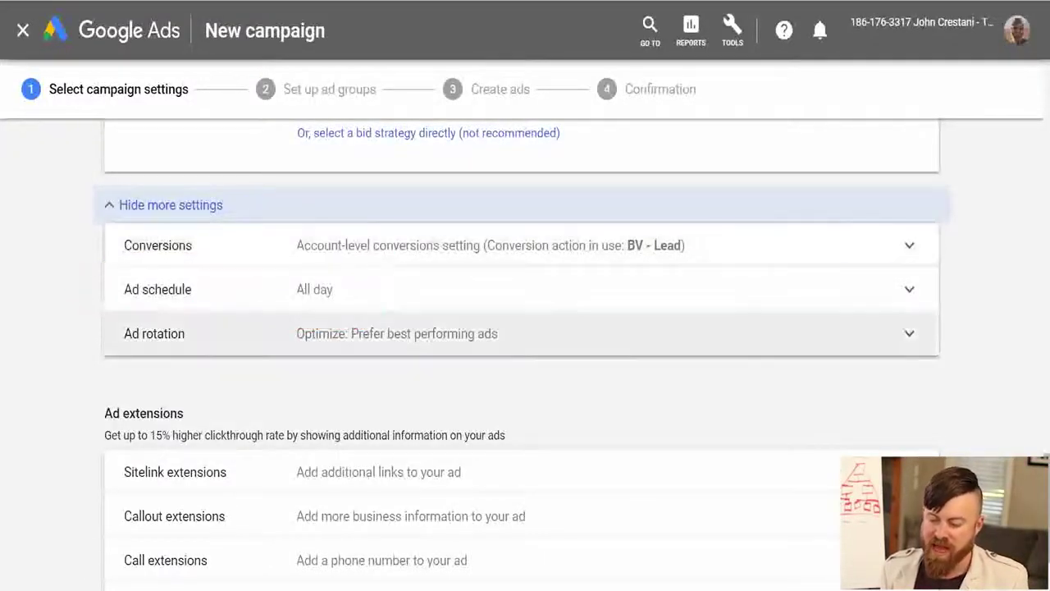
# Set the ad schedule to Mondays - Fridays from 07:00 to 04:00.
pyautogui.click(361, 294)
pyautogui.click(359, 305)
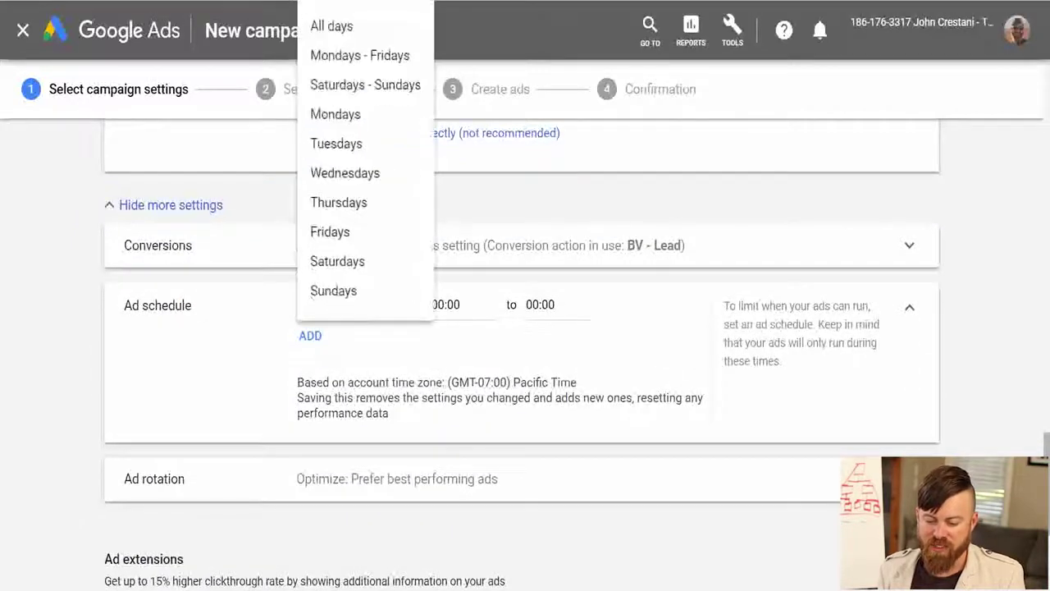
pyautogui.click(360, 55)
pyautogui.click(460, 305)
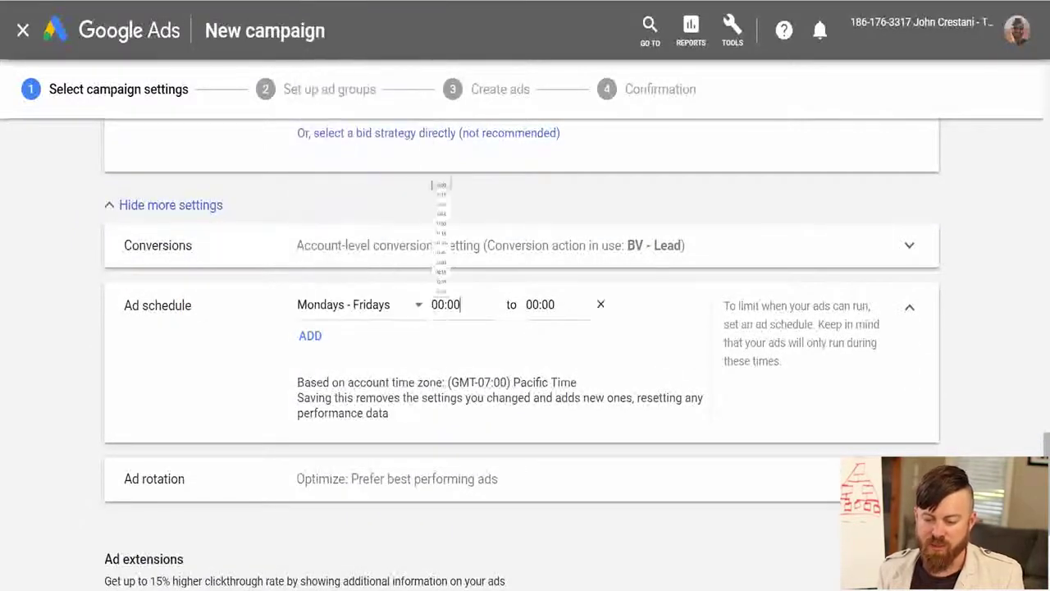
pyautogui.scroll(-2, 460, 164)
pyautogui.scroll(-6, 459, 164)
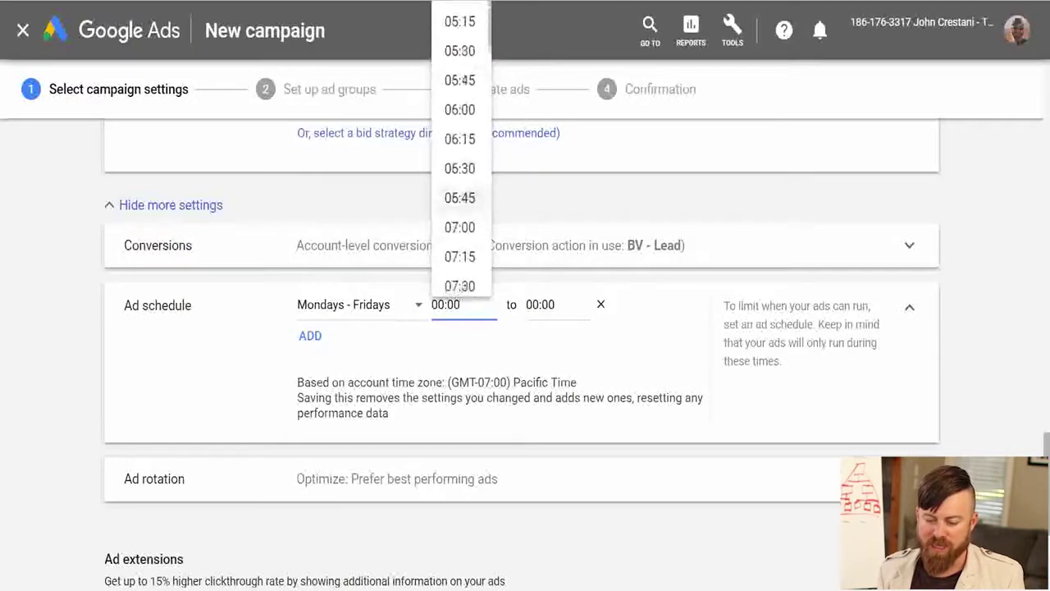
pyautogui.click(460, 168)
pyautogui.click(541, 305)
pyautogui.scroll(-7, 554, 164)
pyautogui.scroll(3, 554, 164)
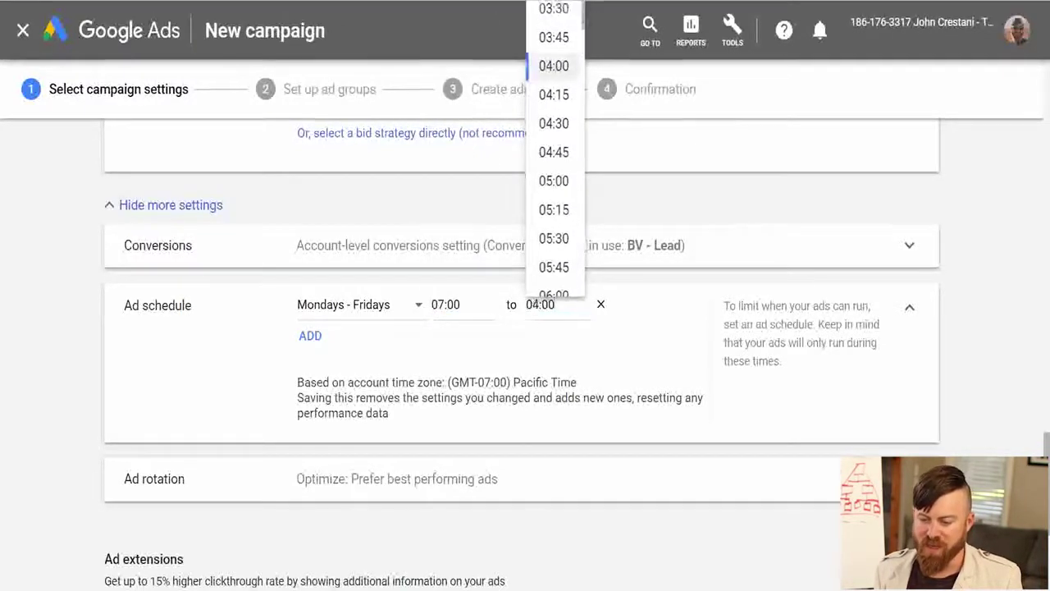
pyautogui.click(554, 66)
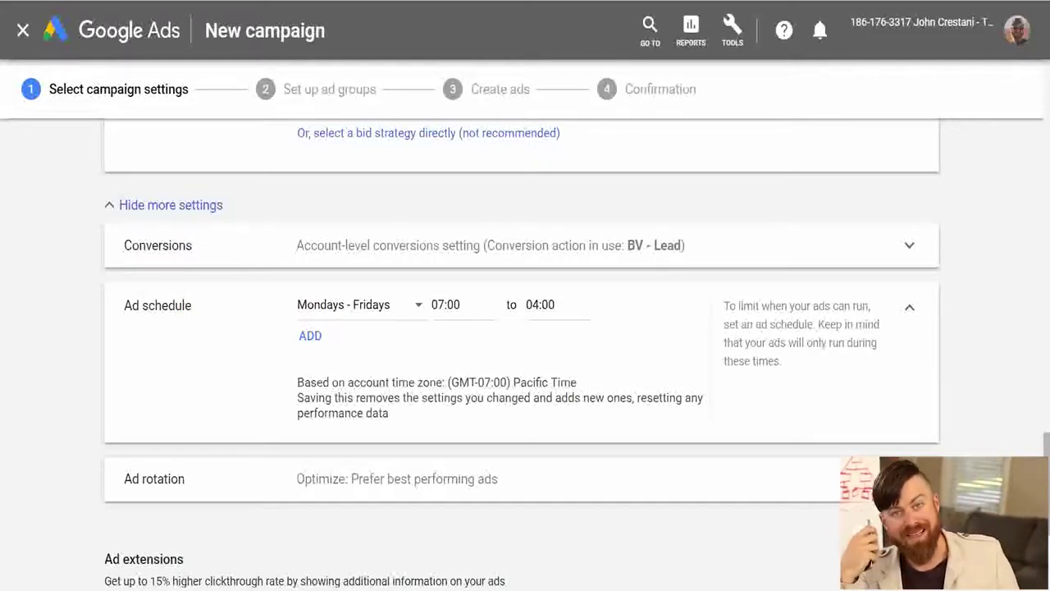
# Try the ad rotation option Do not optimize: Rotate ads indefinitely, and restore Optimize: Prefer best performing ads.
pyautogui.scroll(-3, 525, 328)
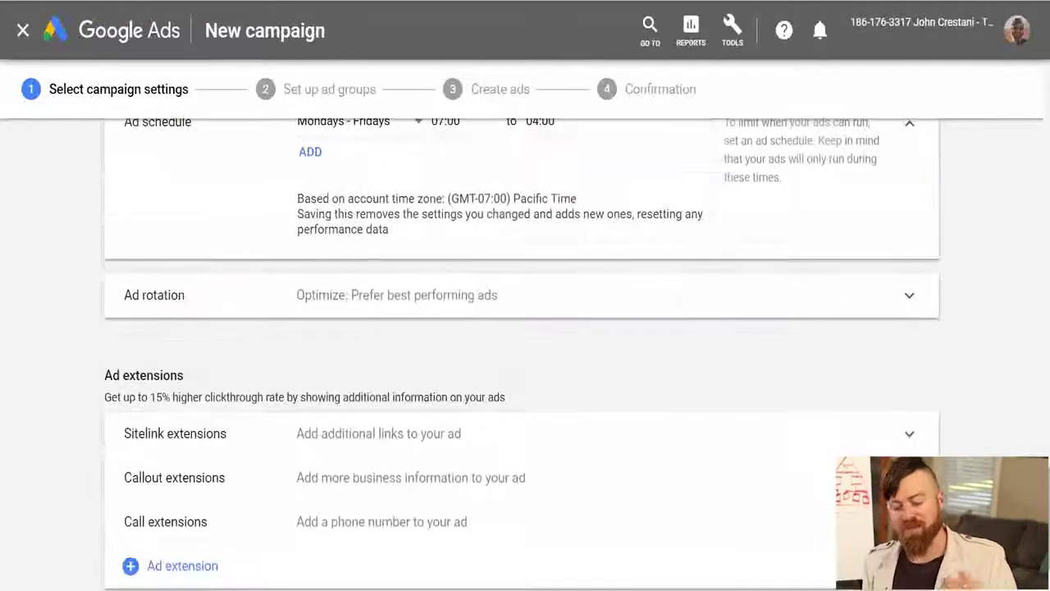
pyautogui.moveTo(174, 263)
pyautogui.mouseDown()
pyautogui.moveTo(326, 277)
pyautogui.moveTo(390, 366)
pyautogui.moveTo(138, 246)
pyautogui.mouseUp()
pyautogui.moveTo(326, 314)
pyautogui.mouseDown()
pyautogui.moveTo(427, 335)
pyautogui.moveTo(310, 343)
pyautogui.moveTo(369, 329)
pyautogui.moveTo(499, 347)
pyautogui.mouseUp()
pyautogui.press('Escape')
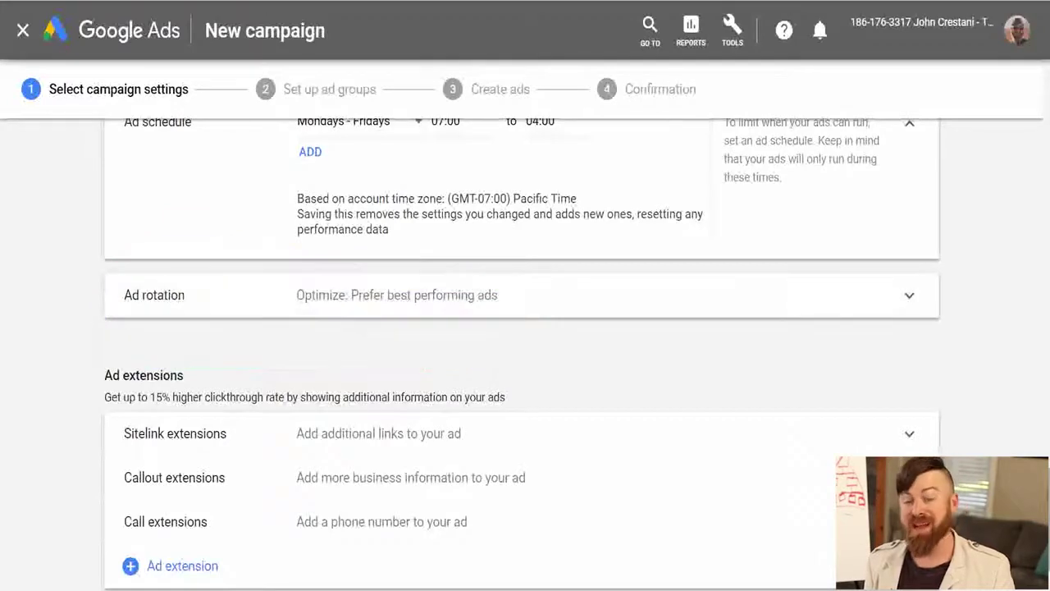
pyautogui.click(396, 295)
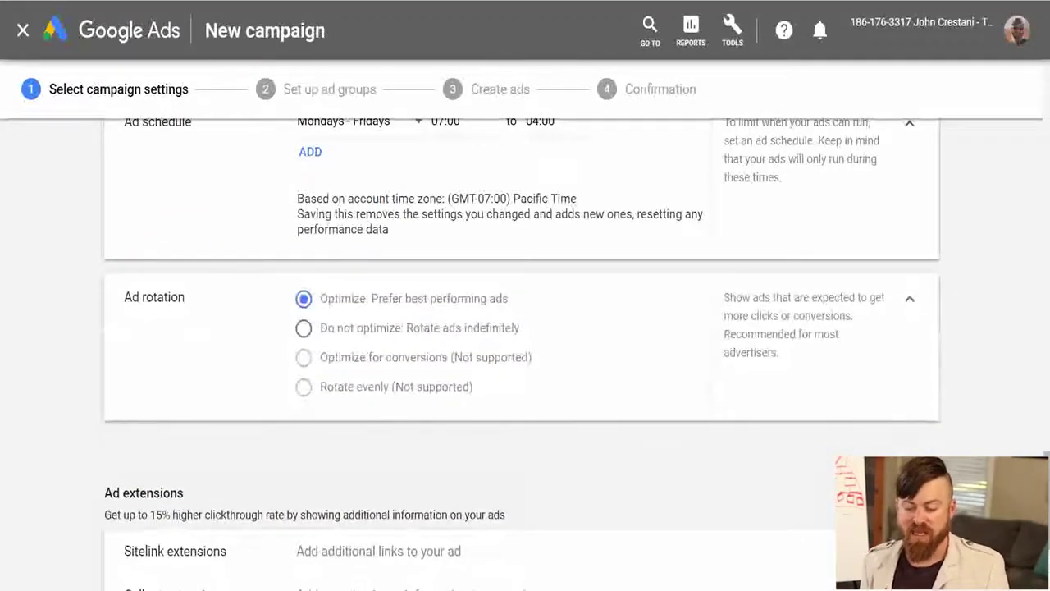
pyautogui.click(303, 327)
pyautogui.moveTo(575, 312)
pyautogui.mouseDown()
pyautogui.moveTo(312, 313)
pyautogui.moveTo(554, 380)
pyautogui.mouseUp()
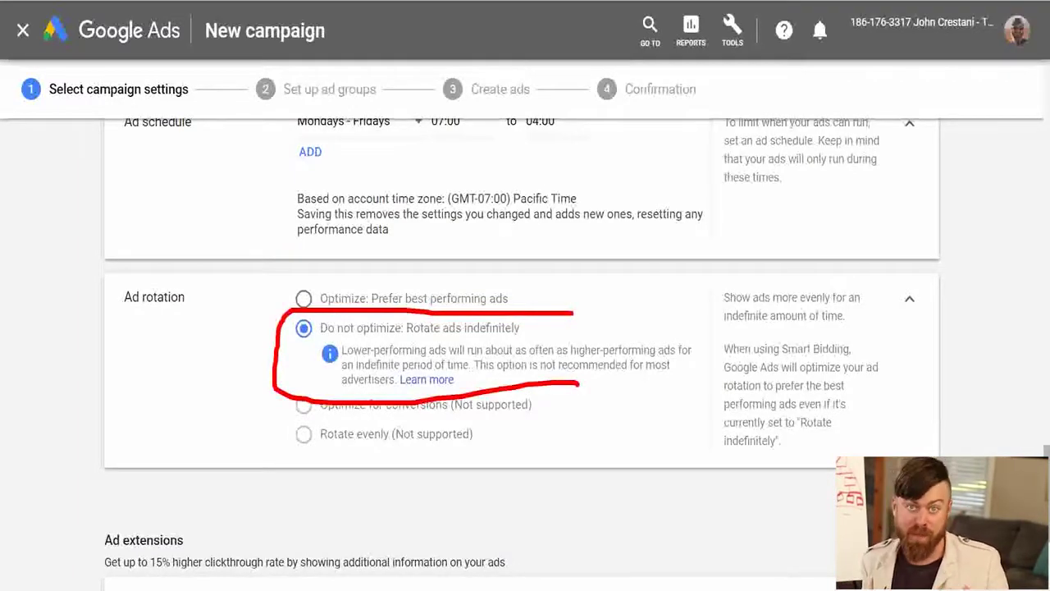
pyautogui.press('Escape')
pyautogui.click(303, 299)
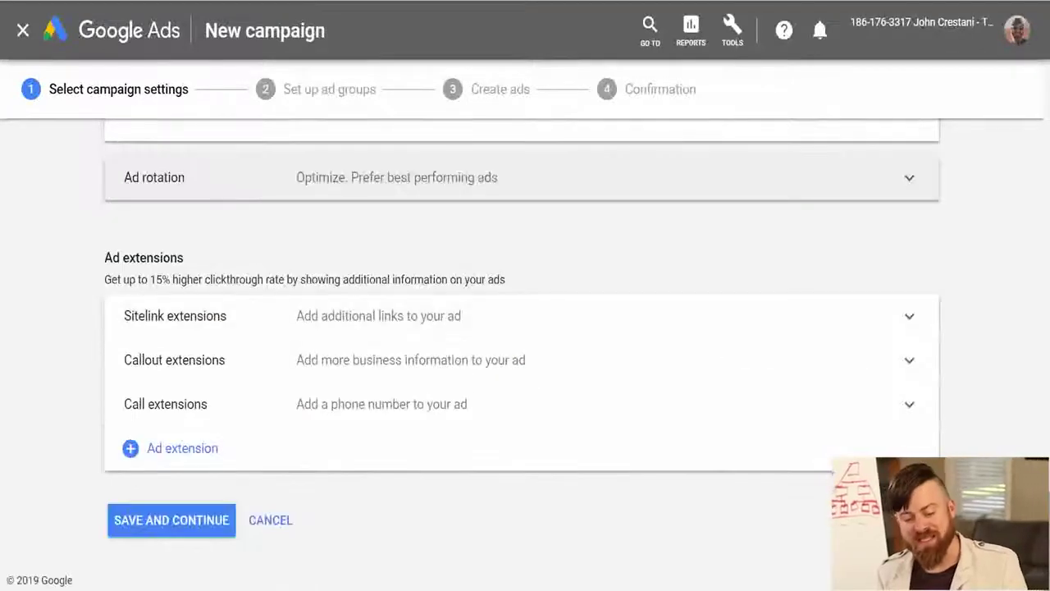
# Show the call extension settings among the campaign's ad extensions.
pyautogui.moveTo(80, 223)
pyautogui.mouseDown()
pyautogui.moveTo(79, 305)
pyautogui.moveTo(423, 486)
pyautogui.moveTo(880, 251)
pyautogui.moveTo(148, 229)
pyautogui.mouseUp()
pyautogui.moveTo(92, 283); pyautogui.dragTo(294, 287)
pyautogui.moveTo(118, 285)
pyautogui.mouseDown()
pyautogui.moveTo(248, 297)
pyautogui.moveTo(504, 283)
pyautogui.moveTo(314, 268)
pyautogui.moveTo(100, 282)
pyautogui.mouseUp()
pyautogui.press('Escape')
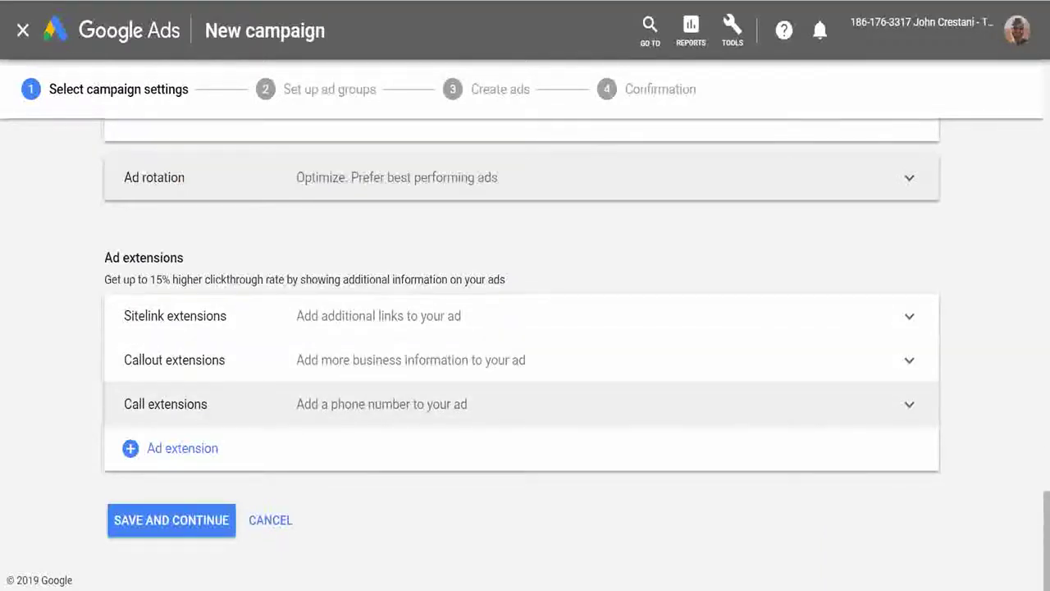
pyautogui.click(166, 404)
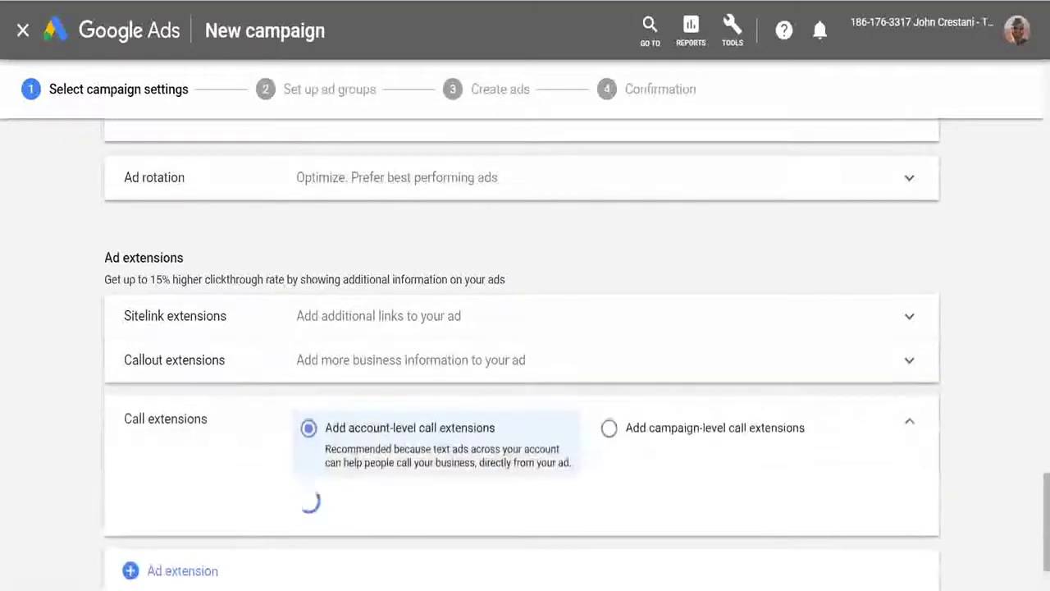
pyautogui.scroll(2, 522, 354)
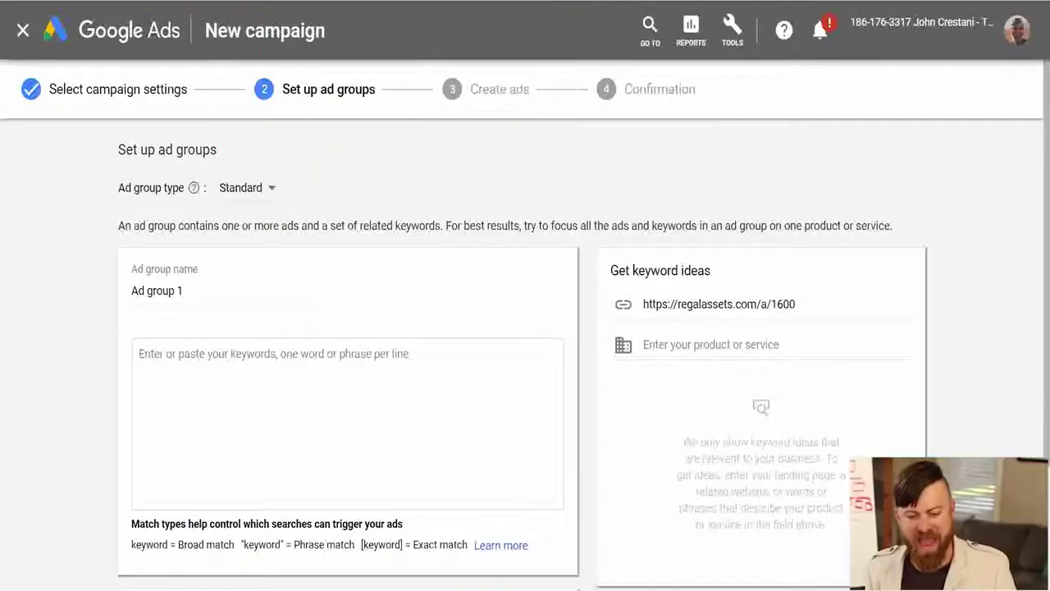
# Name the ad group "yt test group" and keep its type as Standard.
pyautogui.click(157, 291)
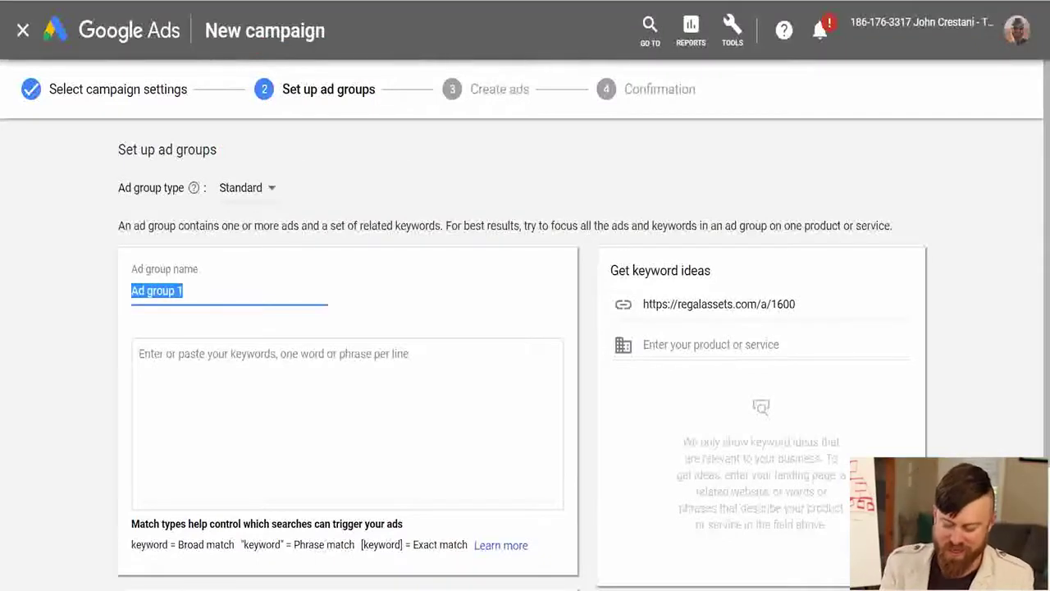
pyautogui.write('yt test group')
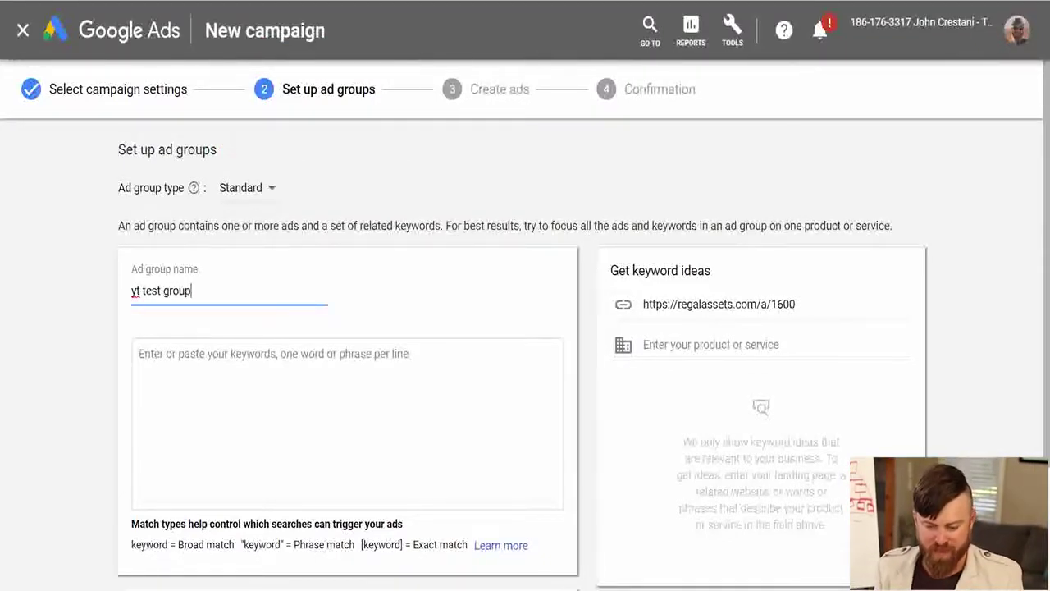
pyautogui.click(247, 187)
pyautogui.click(261, 203)
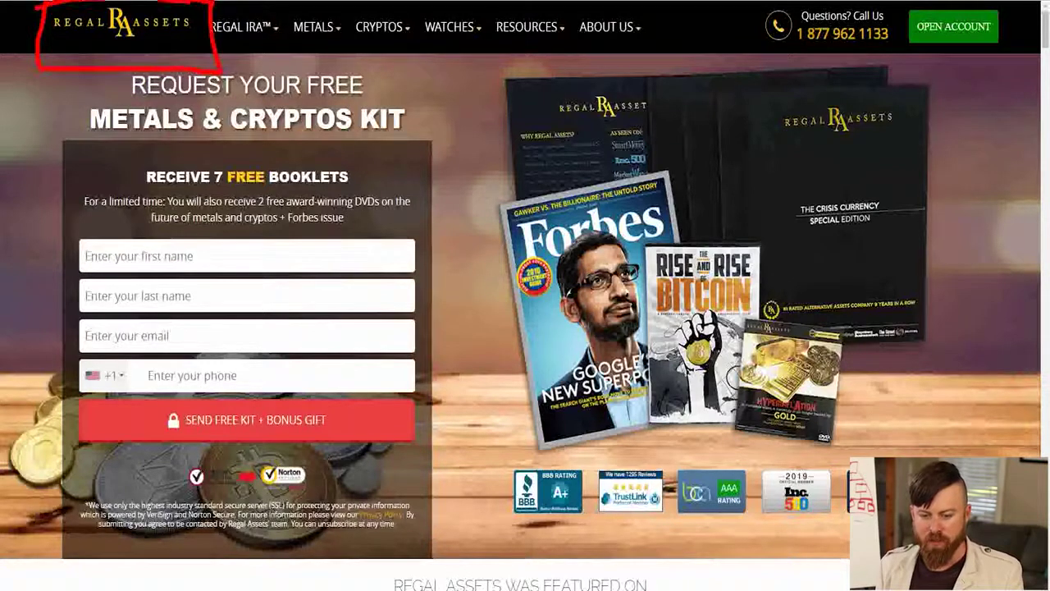
pyautogui.moveTo(90, 127)
pyautogui.mouseDown()
pyautogui.moveTo(406, 138)
pyautogui.moveTo(345, 59)
pyautogui.moveTo(131, 61)
pyautogui.mouseUp()
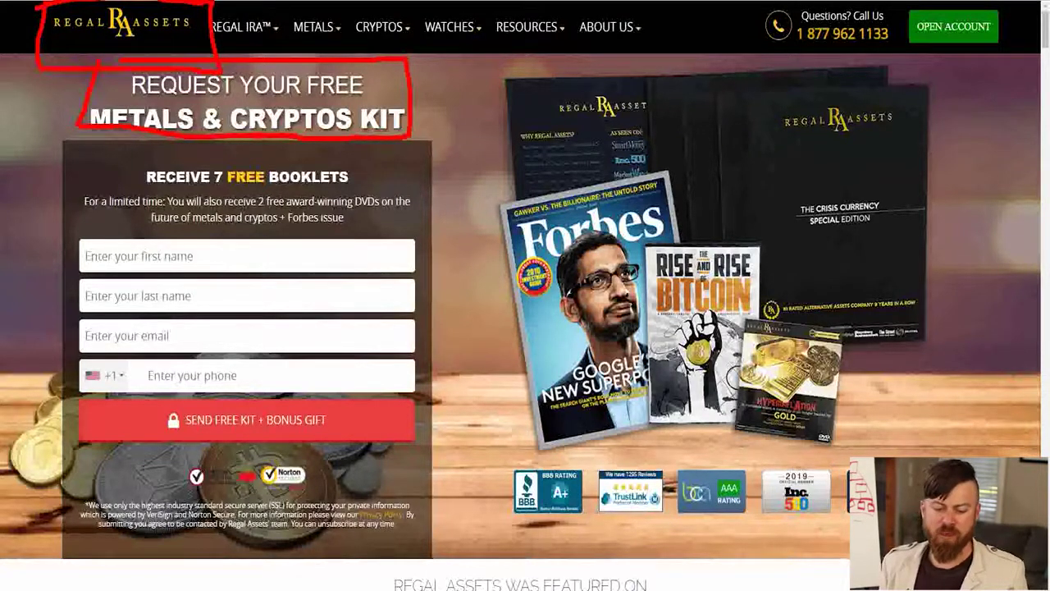
pyautogui.moveTo(108, 154)
pyautogui.mouseDown()
pyautogui.moveTo(184, 138)
pyautogui.moveTo(366, 151)
pyautogui.moveTo(249, 157)
pyautogui.mouseUp()
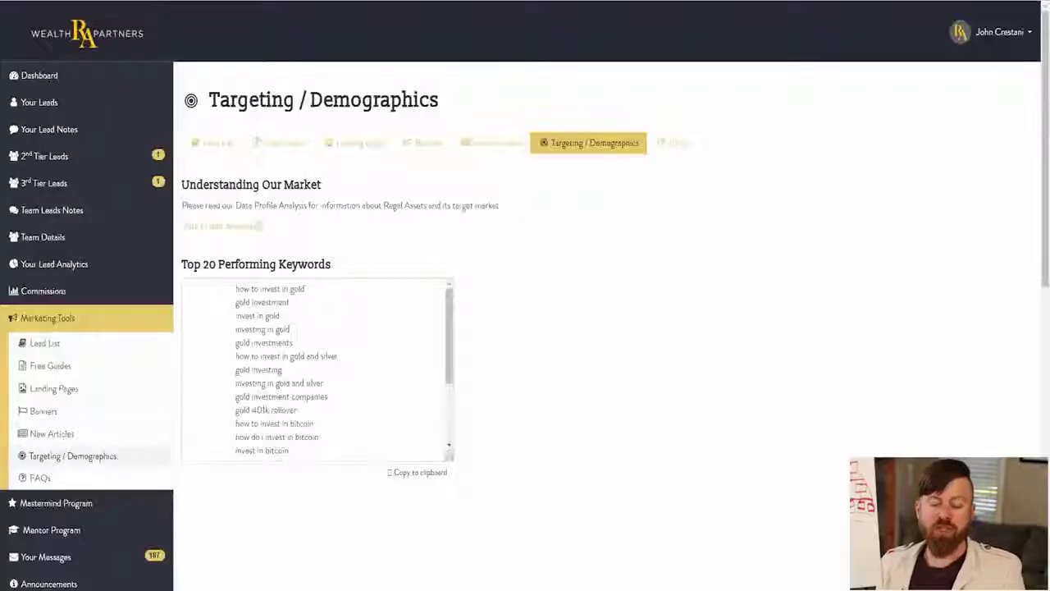
# Copy the whole Top 20 Performing Keywords list from the Wealth Partners Targeting / Demographics page.
pyautogui.moveTo(236, 288); pyautogui.dragTo(282, 438)
pyautogui.click(313, 396)
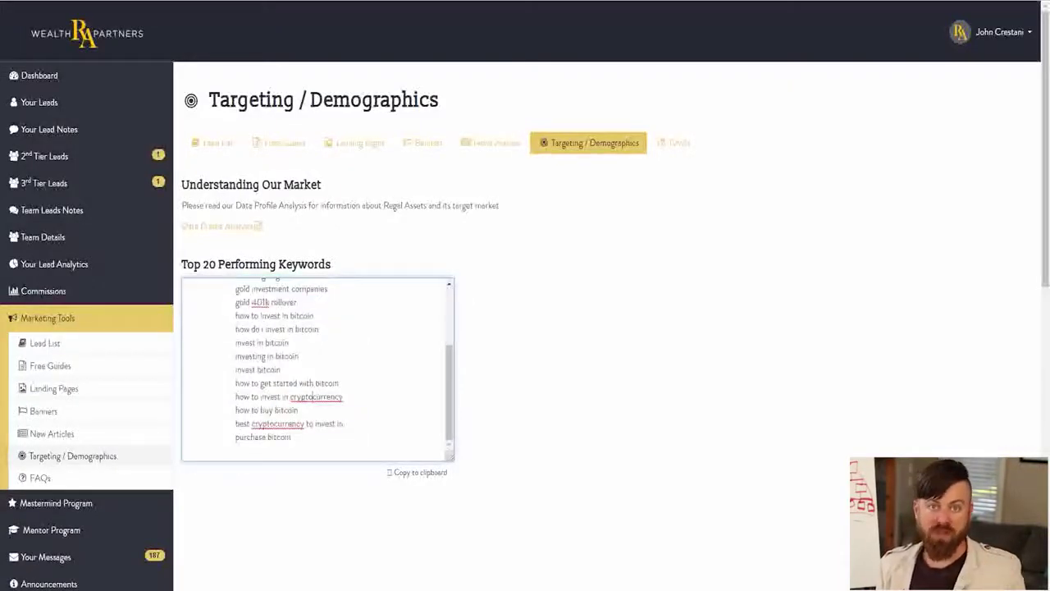
pyautogui.scroll(5, 317, 369)
pyautogui.moveTo(236, 289); pyautogui.dragTo(293, 447)
pyautogui.click(298, 409)
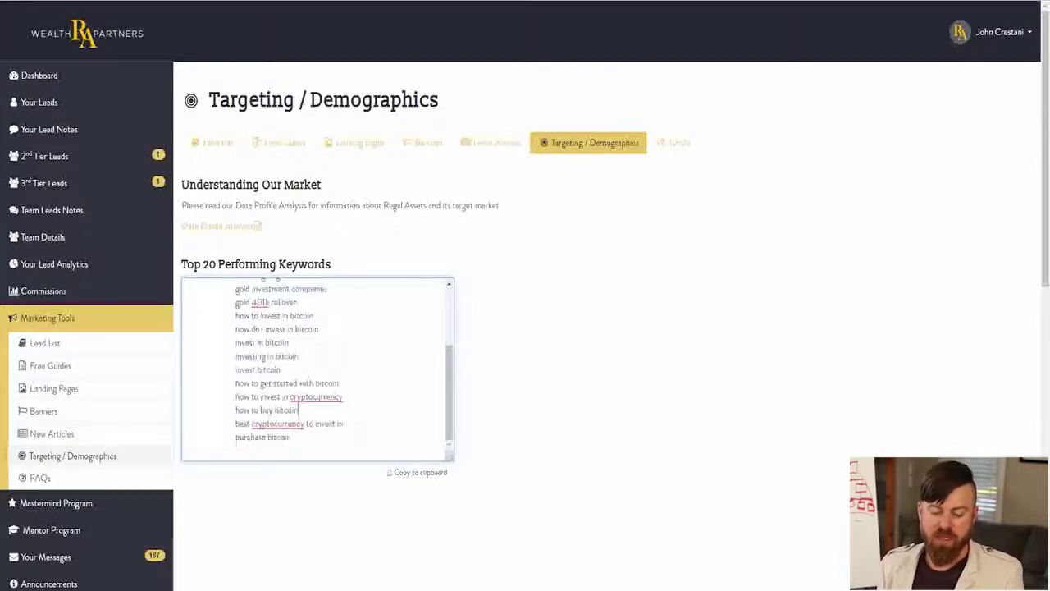
pyautogui.hotkey('ctrl', 'a')
pyautogui.rightClick(282, 309)
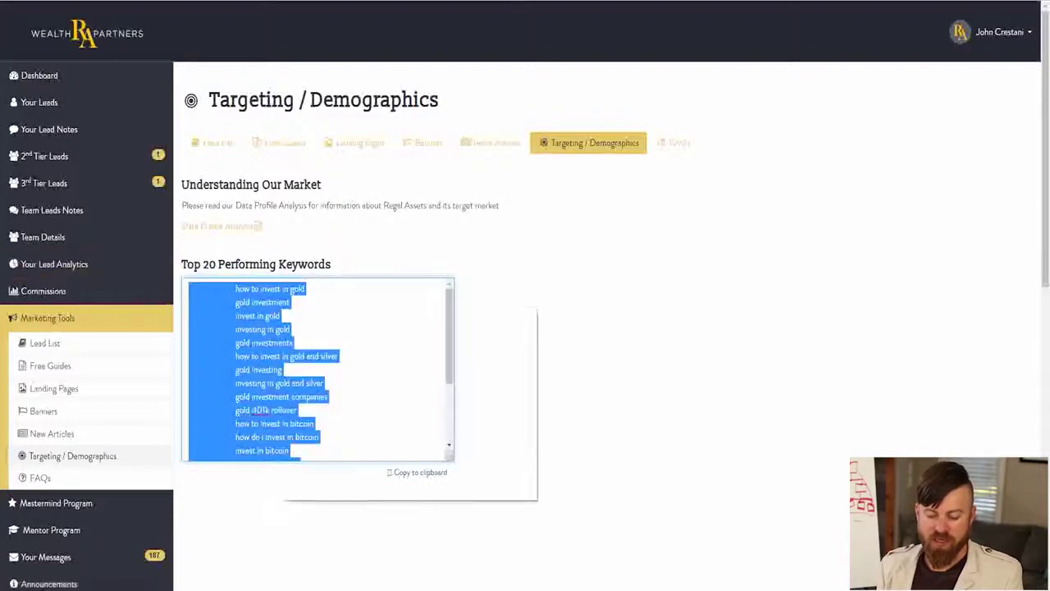
pyautogui.click(306, 353)
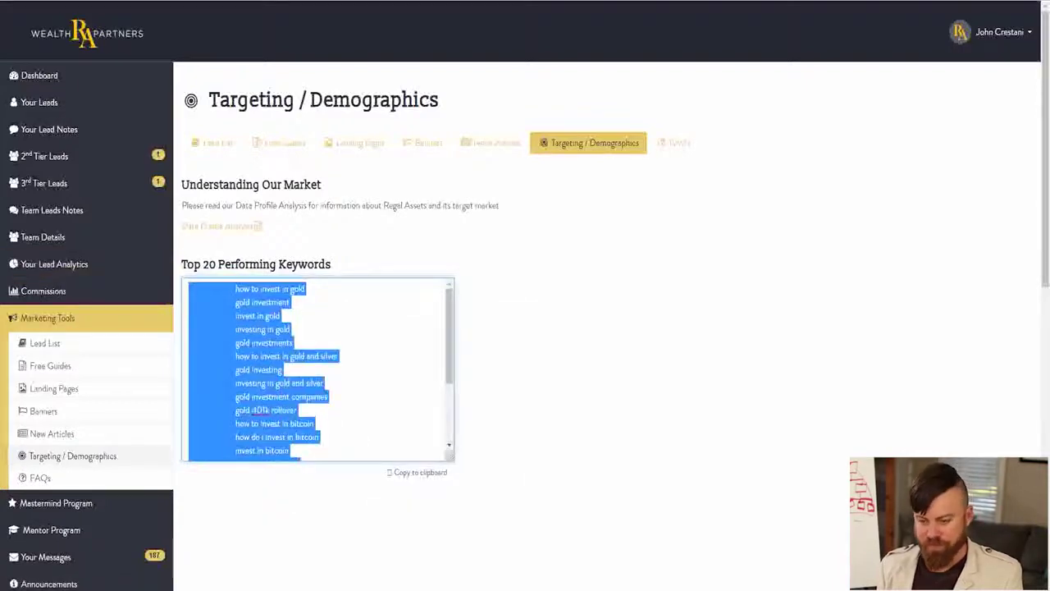
# Switch back to Google Ads and paste the copied gold and bitcoin investment keywords into the ad group's keyword list.
pyautogui.hotkey('ctrl', 'Tab')
pyautogui.hotkey('ctrl', 'v')
pyautogui.scroll(-2, 525, 328)
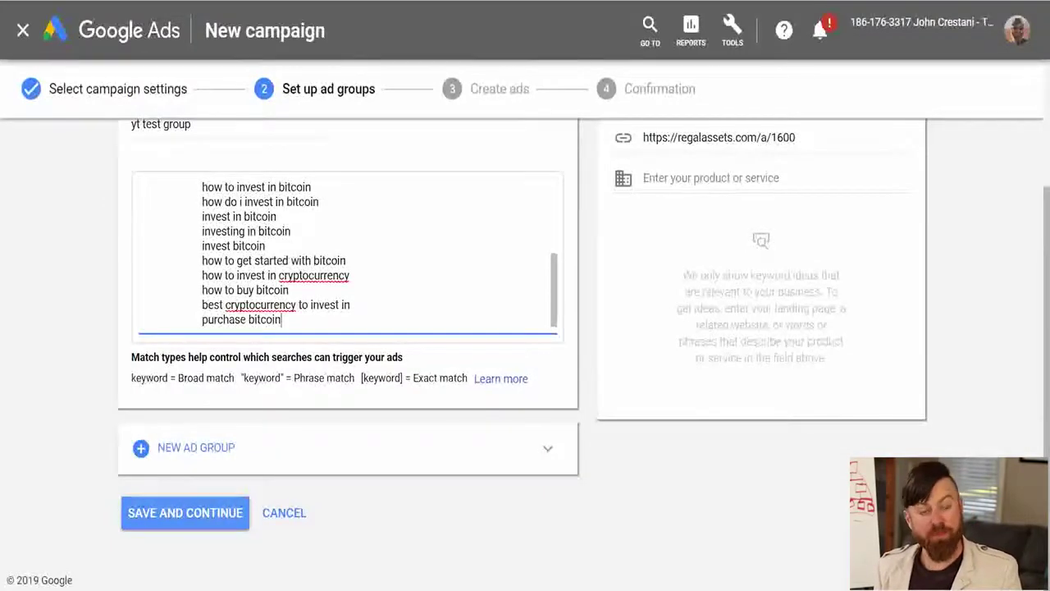
pyautogui.scroll(5, 345, 328)
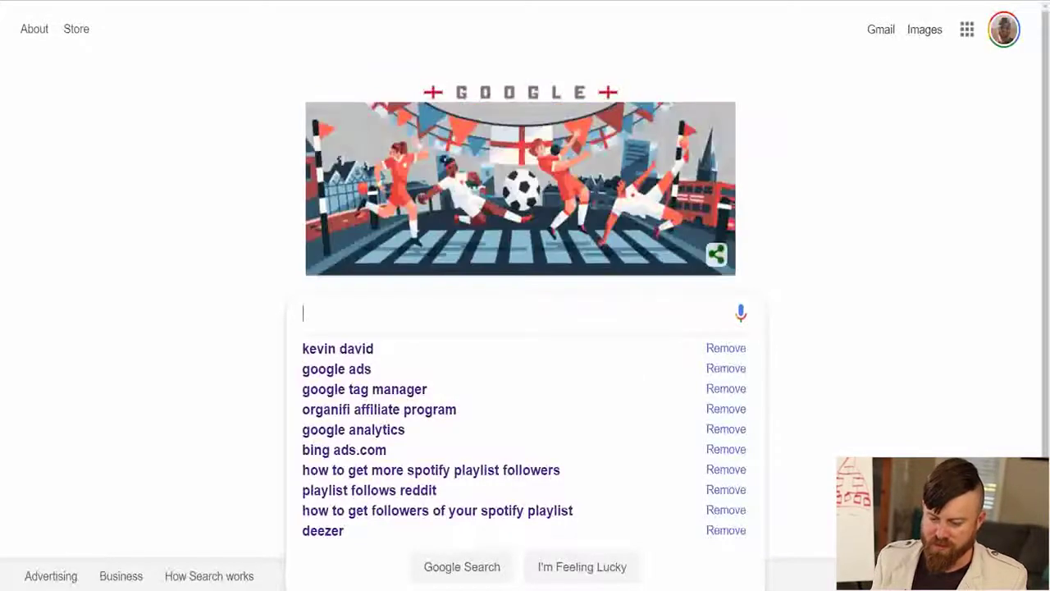
# Search Google for "keyword tool" and open the Google Ads Keyword Planner result.
pyautogui.write('keyw')
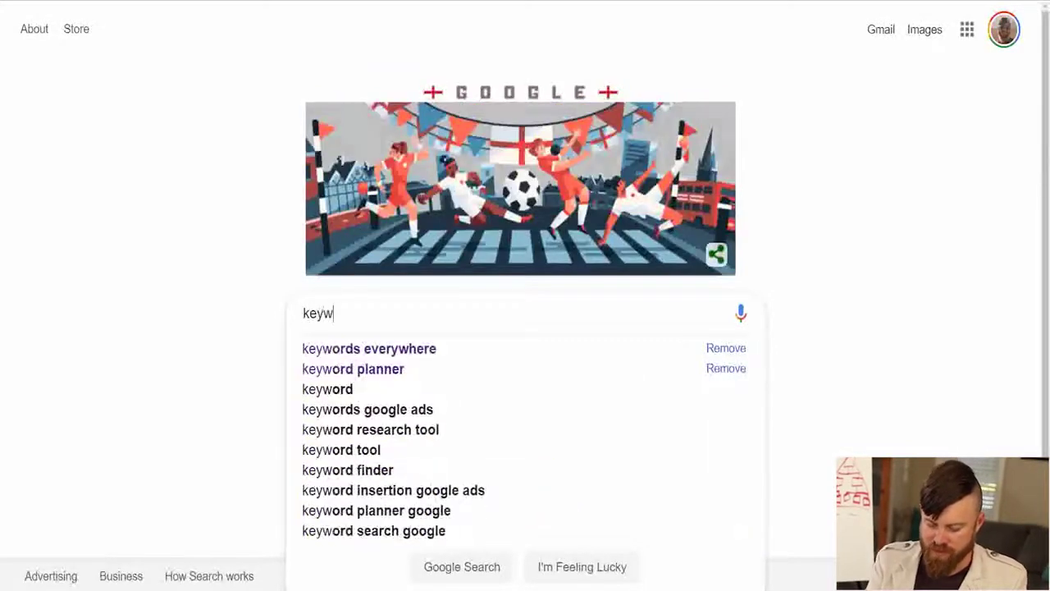
pyautogui.write('ord tool')
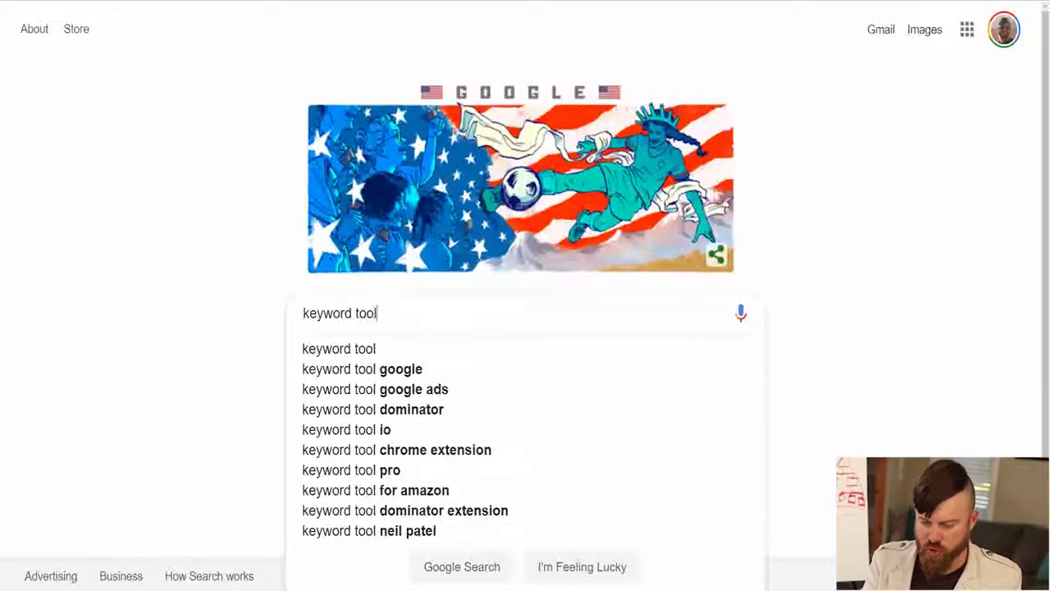
pyautogui.press('Return')
pyautogui.scroll(-2, 353, 329)
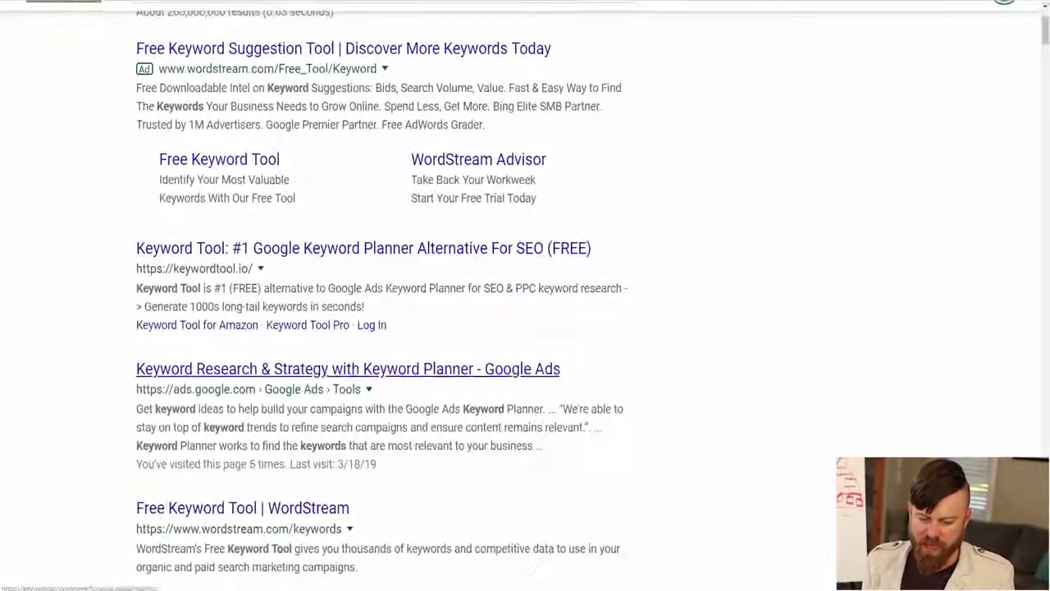
pyautogui.scroll(-1, 353, 329)
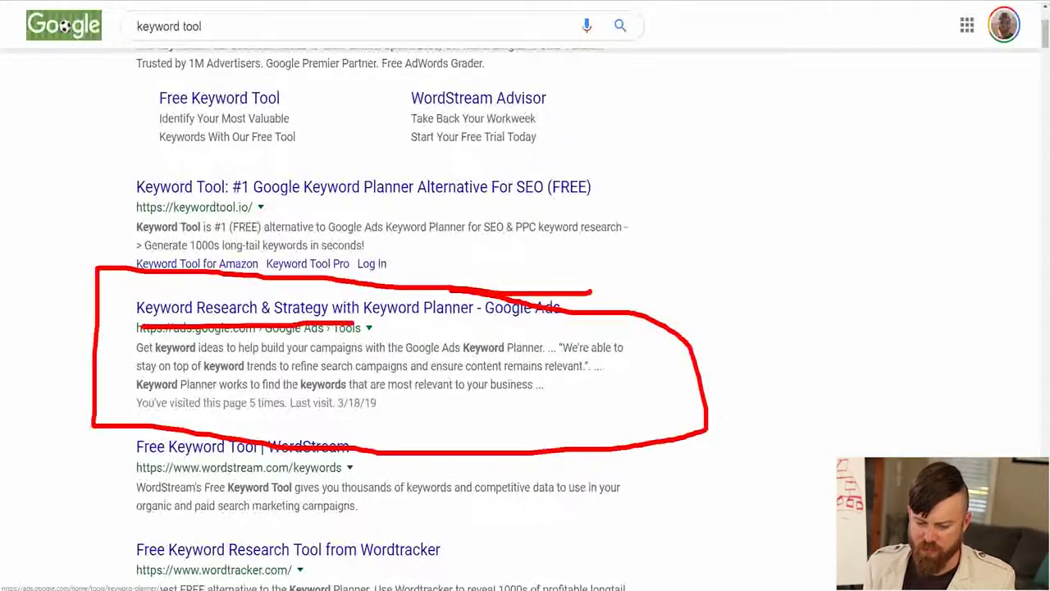
pyautogui.click(349, 309)
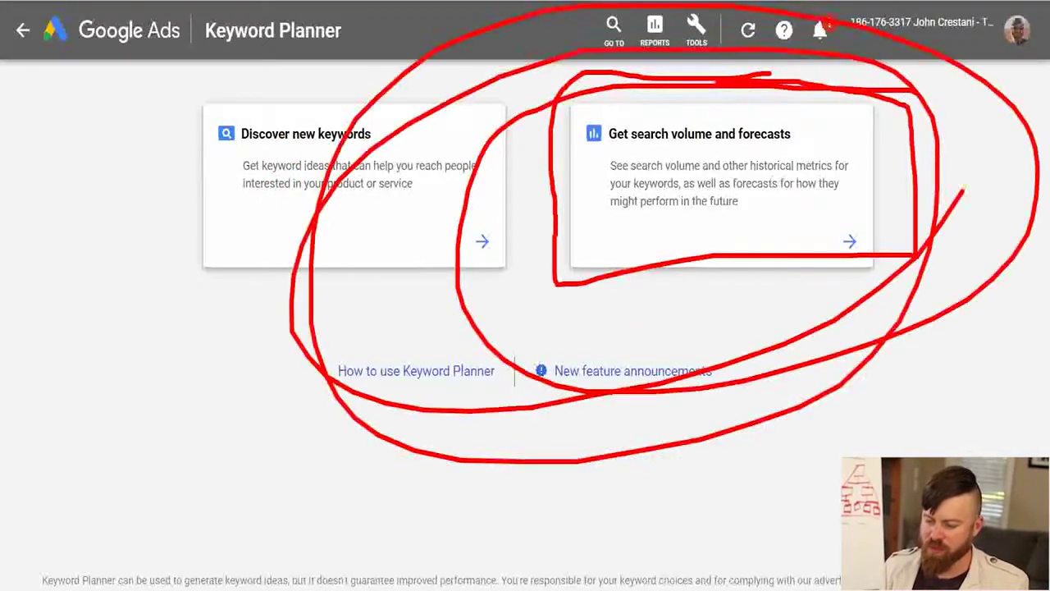
# Open Get search volume and forecasts in Keyword Planner and paste the copied keyword list into it.
pyautogui.press('Escape')
pyautogui.click(798, 145)
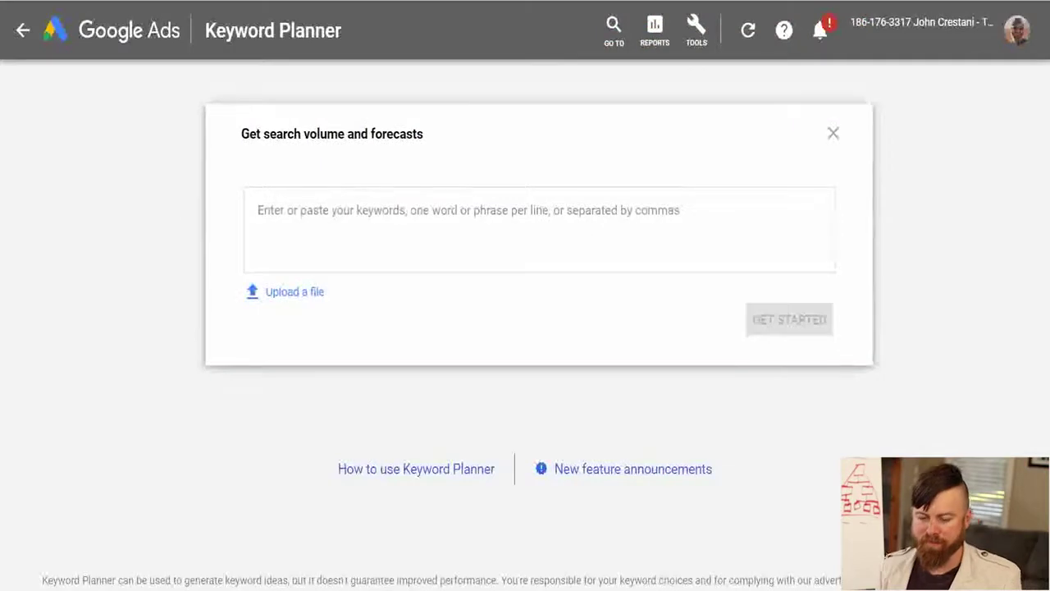
pyautogui.rightClick(284, 220)
pyautogui.click(312, 311)
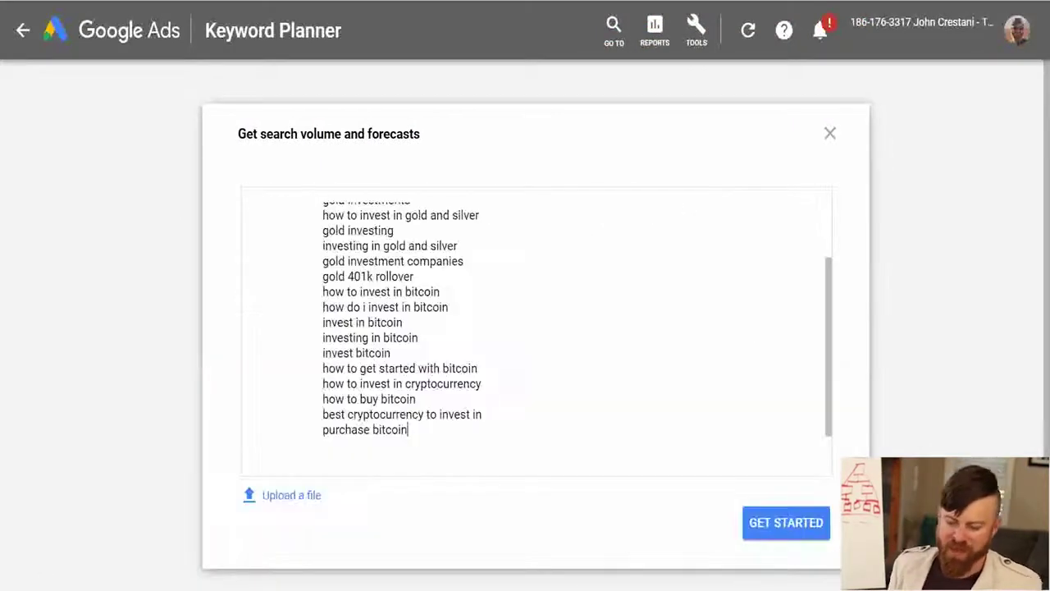
# Get the search volume and forecasts for the pasted keyword list and open the plan's per-keyword forecasts.
pyautogui.moveTo(839, 465)
pyautogui.mouseDown()
pyautogui.moveTo(657, 506)
pyautogui.moveTo(814, 548)
pyautogui.moveTo(813, 533)
pyautogui.mouseUp()
pyautogui.press('Escape')
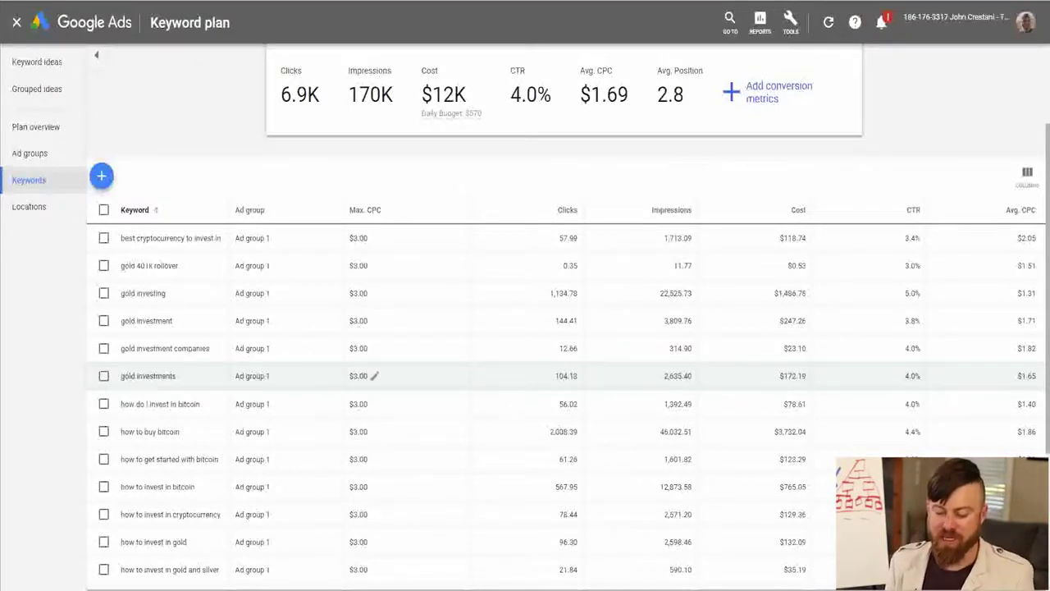
pyautogui.moveTo(322, 153)
pyautogui.mouseDown()
pyautogui.moveTo(335, 154)
pyautogui.moveTo(361, 218)
pyautogui.mouseUp()
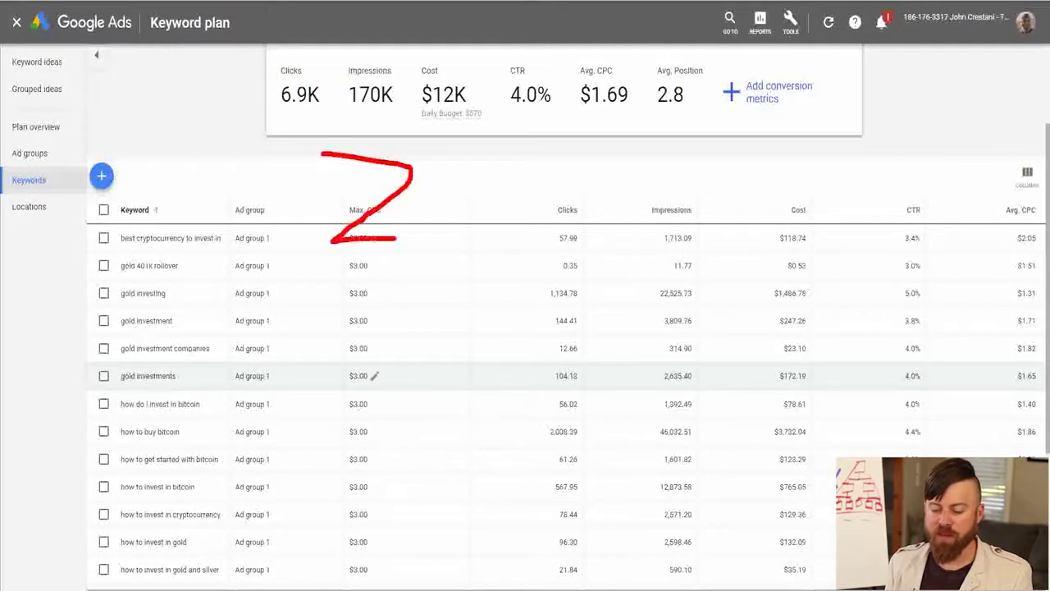
pyautogui.moveTo(458, 241); pyautogui.dragTo(579, 204)
pyautogui.moveTo(584, 156); pyautogui.dragTo(589, 246)
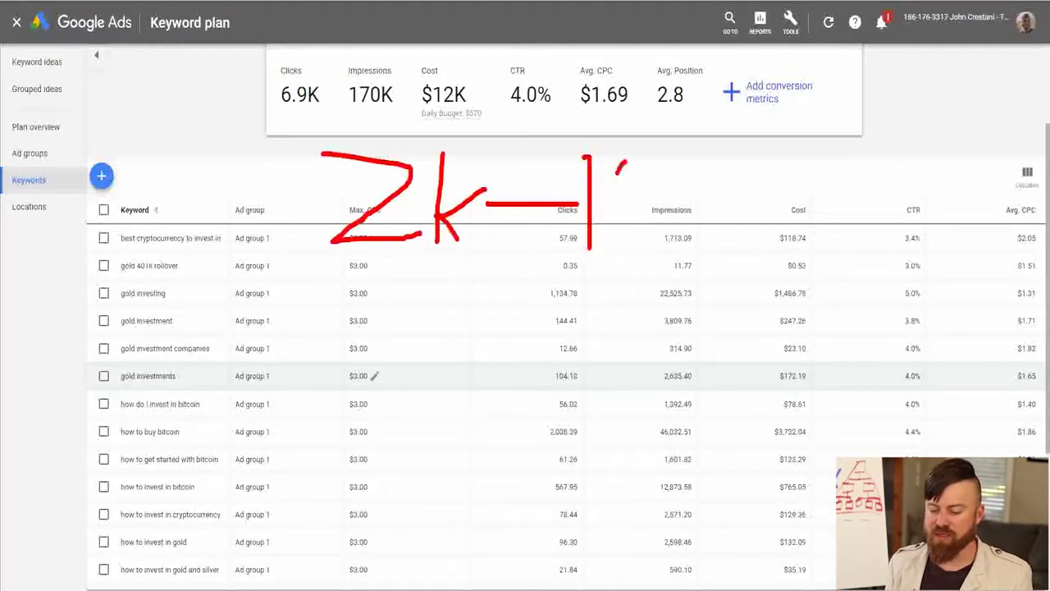
pyautogui.moveTo(622, 165); pyautogui.dragTo(637, 154)
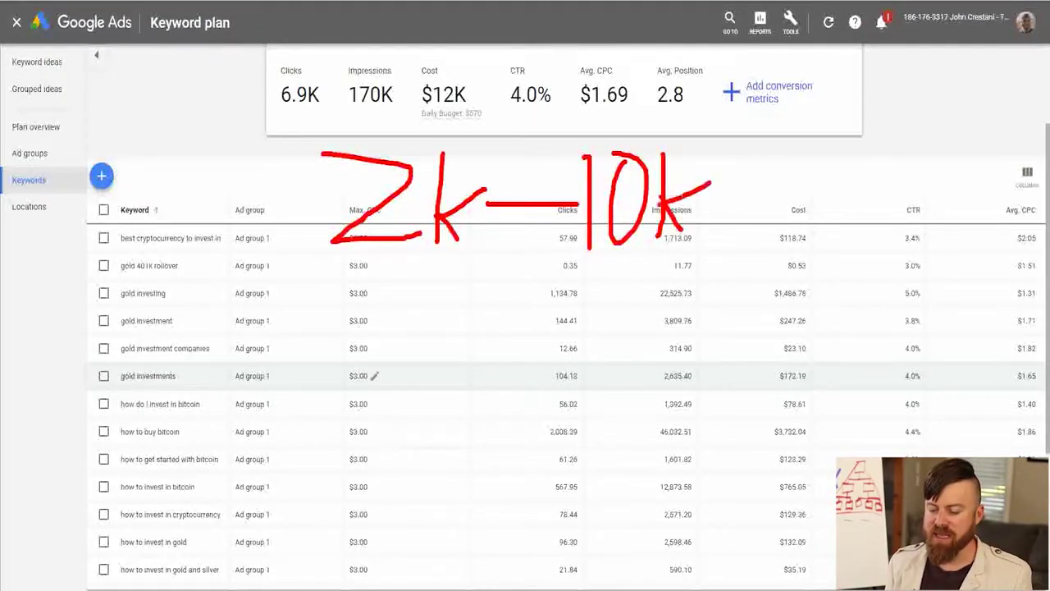
pyautogui.moveTo(815, 148); pyautogui.dragTo(814, 221)
pyautogui.moveTo(790, 208)
pyautogui.mouseDown()
pyautogui.moveTo(835, 218)
pyautogui.moveTo(862, 146)
pyautogui.moveTo(903, 206)
pyautogui.mouseUp()
pyautogui.moveTo(950, 133); pyautogui.dragTo(941, 197)
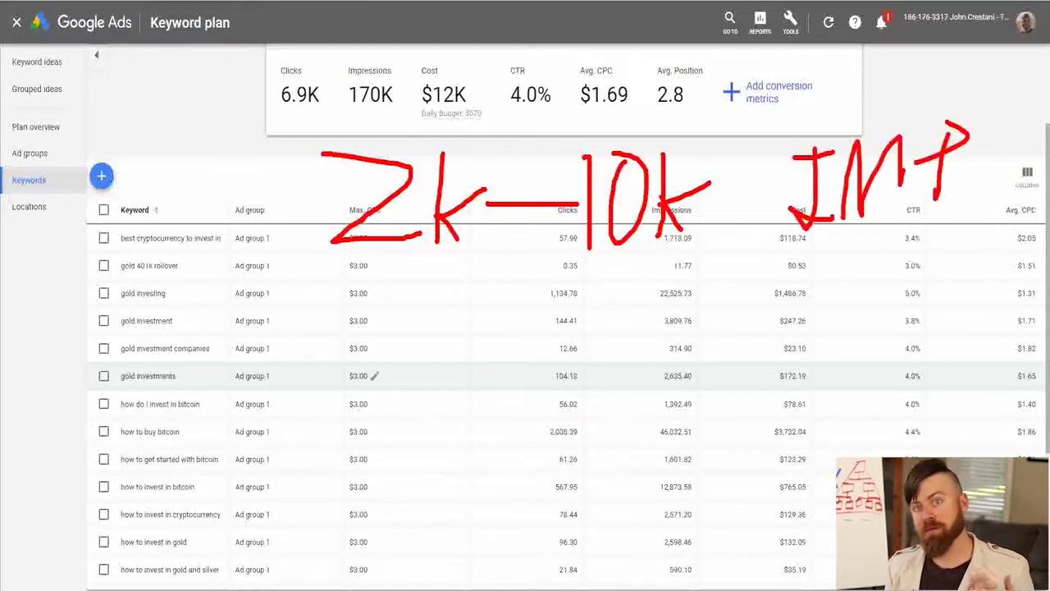
pyautogui.moveTo(338, 274)
pyautogui.mouseDown()
pyautogui.moveTo(1014, 287)
pyautogui.moveTo(944, 106)
pyautogui.moveTo(246, 174)
pyautogui.moveTo(521, 298)
pyautogui.mouseUp()
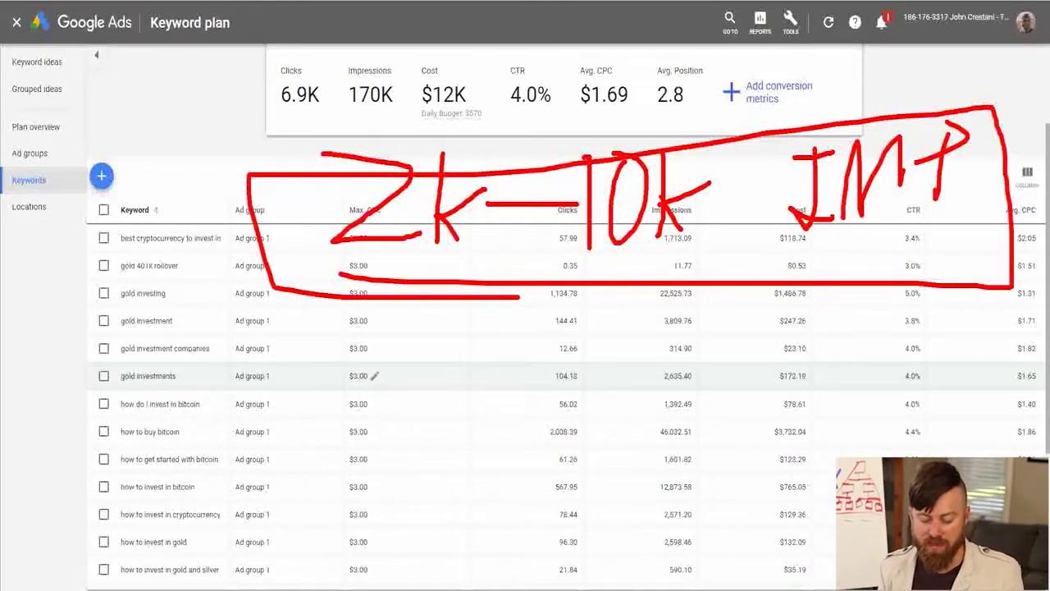
pyautogui.press('Escape')
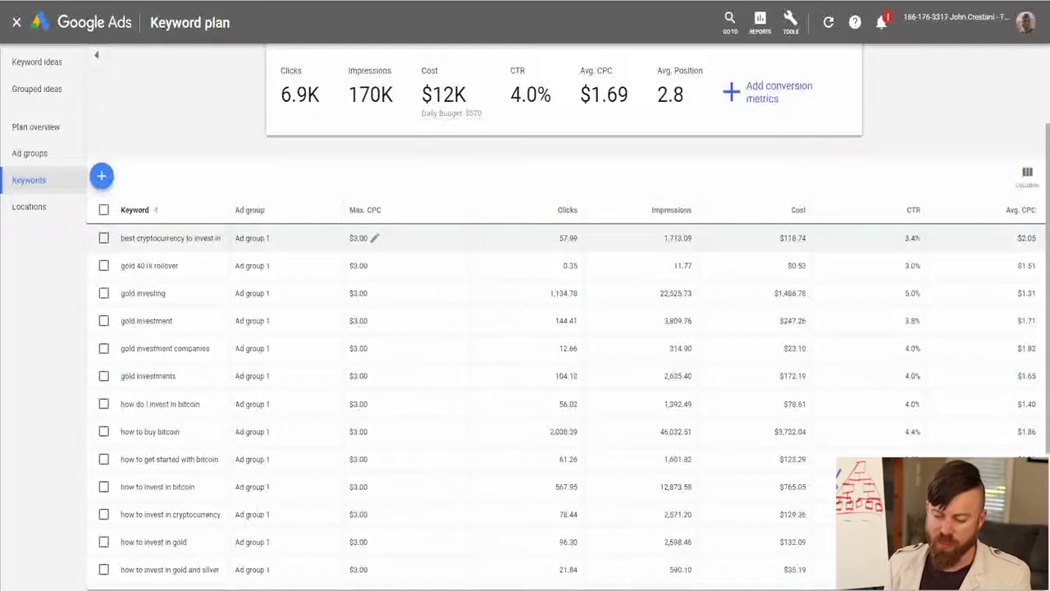
# Sort the forecast keywords by impressions and review the list for suitable keyword volumes.
pyautogui.scroll(-3, 525, 328)
pyautogui.scroll(4, 526, 328)
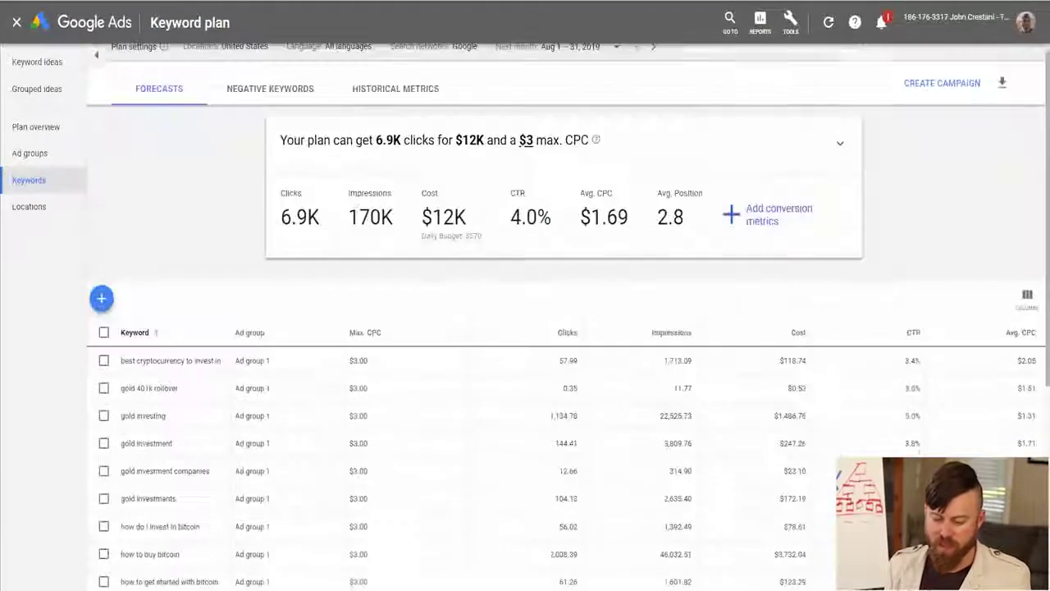
pyautogui.click(671, 332)
pyautogui.scroll(-3, 525, 328)
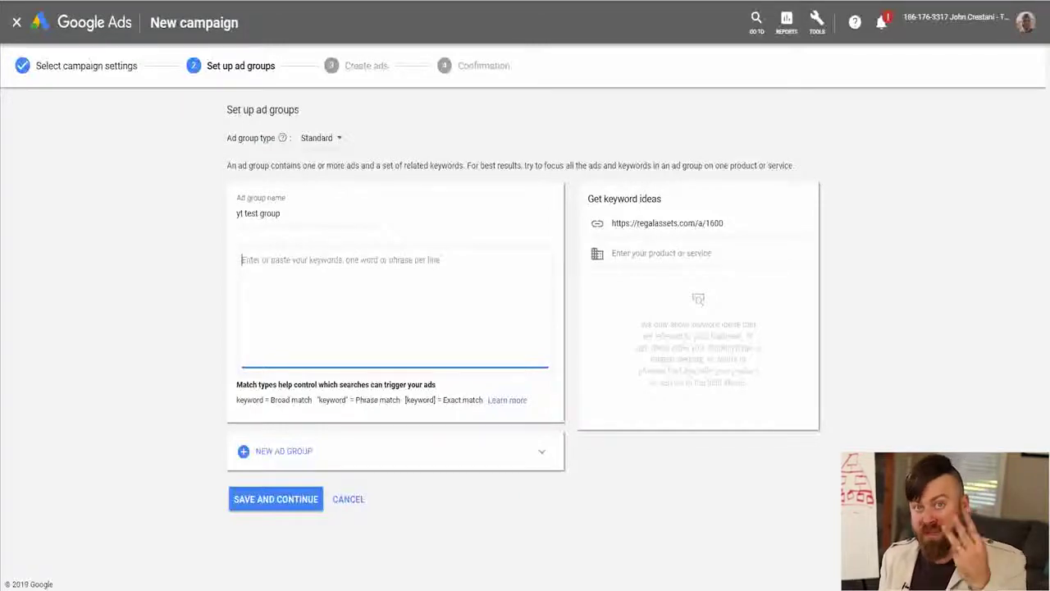
# Fill the new campaign's keyword list with [gold investment], "gold investment" and +gold +investment, and rename the ad group gold investment.
pyautogui.hotkey('alt', 'Tab')
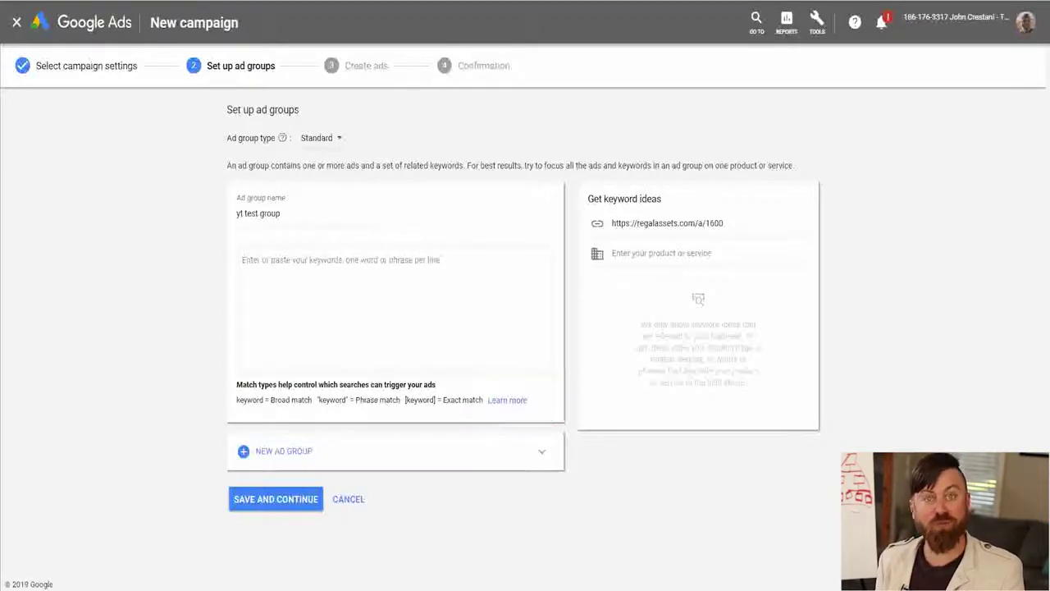
pyautogui.hotkey('ctrl', 'v')
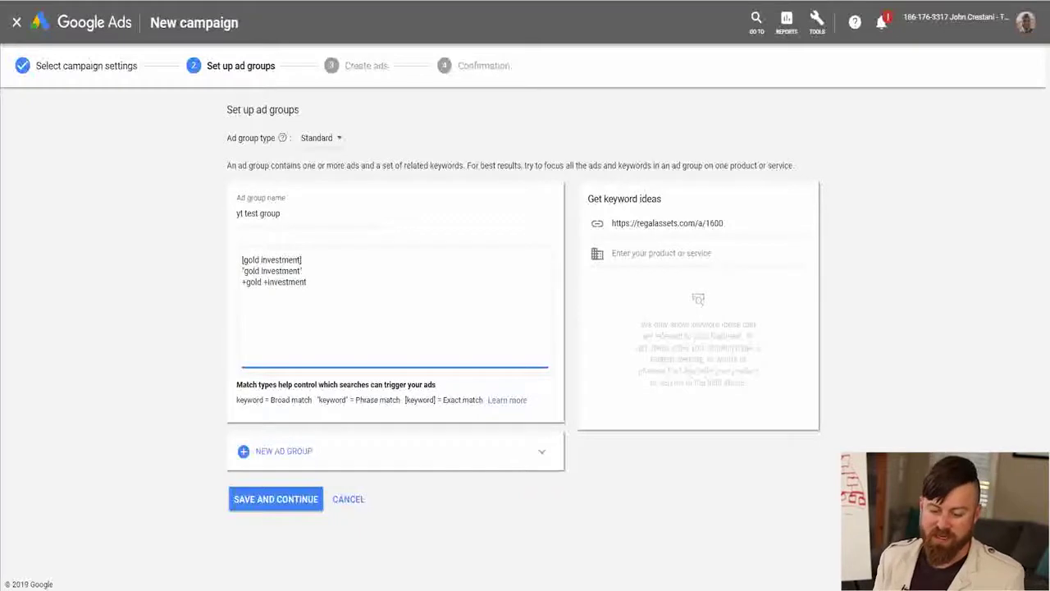
pyautogui.moveTo(242, 271); pyautogui.dragTo(307, 282)
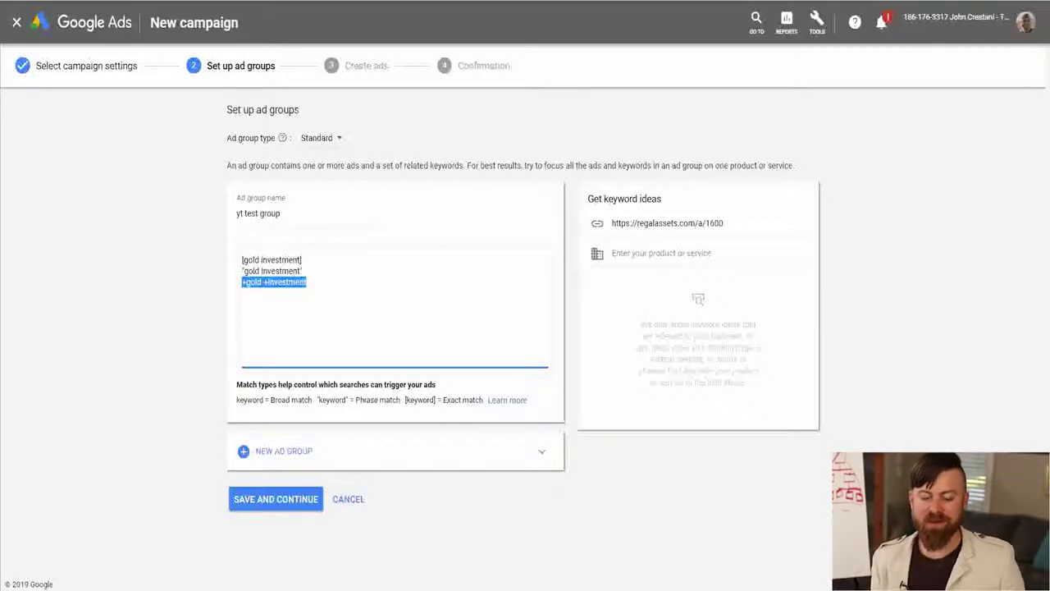
pyautogui.hotkey('shift', 'Tab')
pyautogui.write('gold investment')
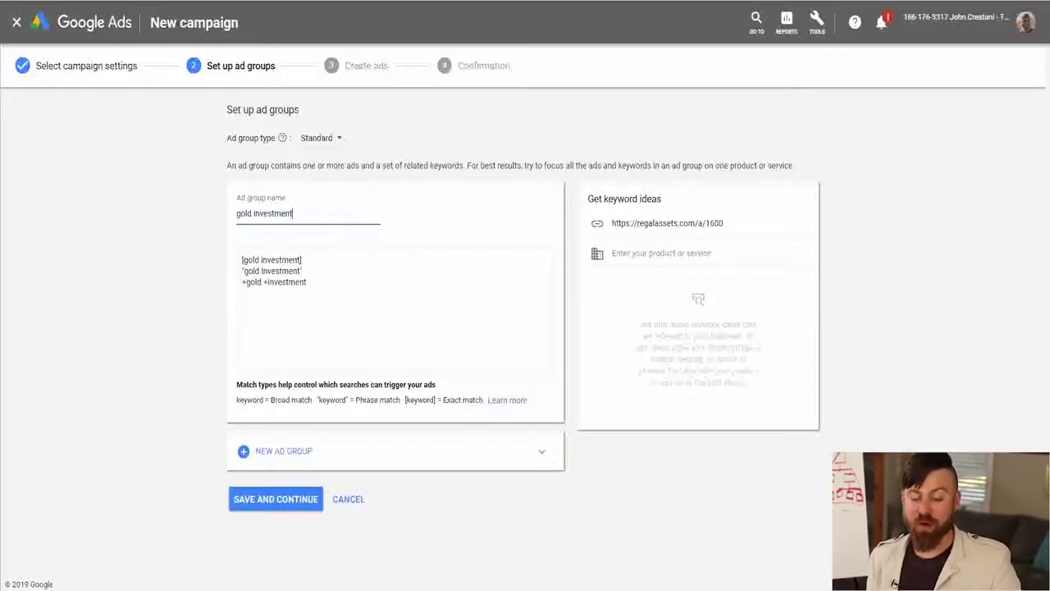